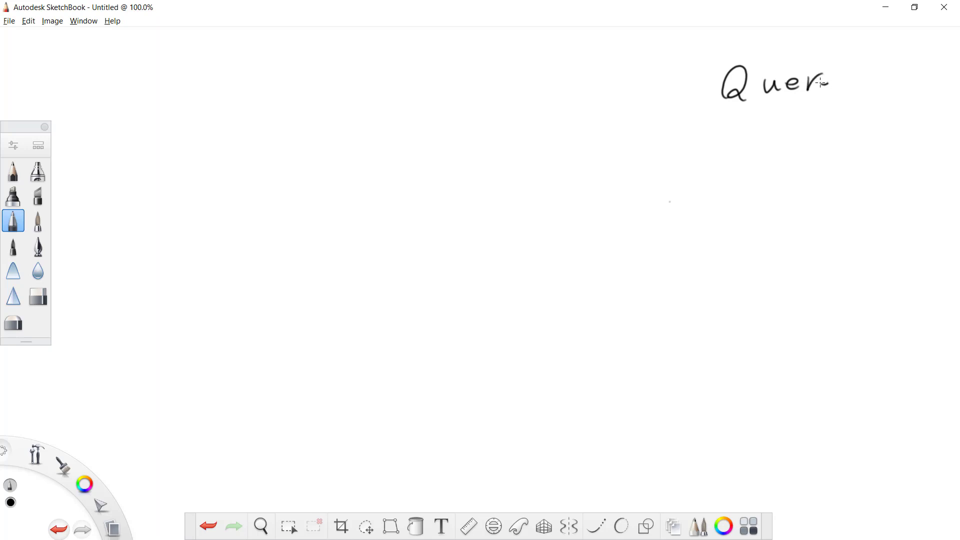
- Underline the handwritten heading "Query" with a single pen stroke
left_click_drag(709, 124, 879, 137)
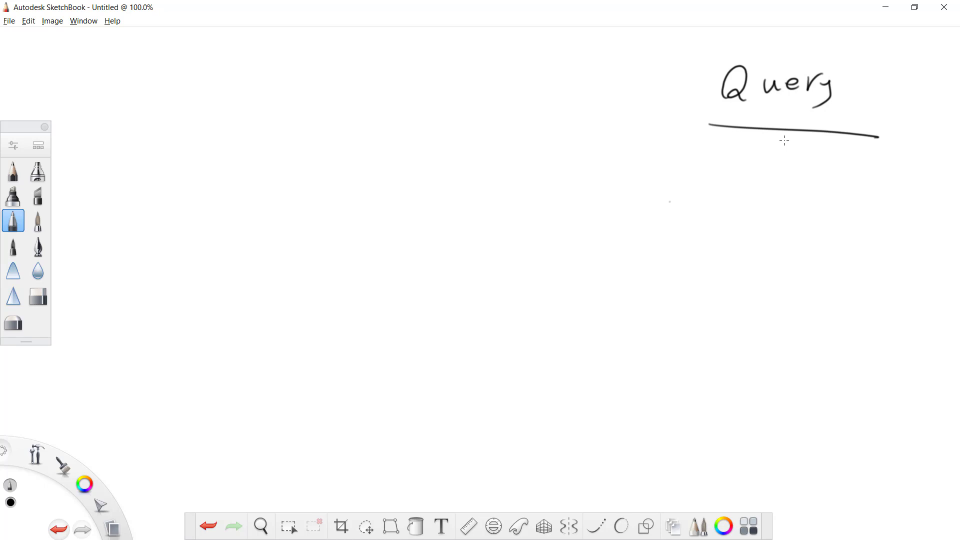
- Switch to File Explorer, open the Iran.Khodro workbook to inspect its date and return columns, and close it
key("alt+Tab")
key("alt+Tab")
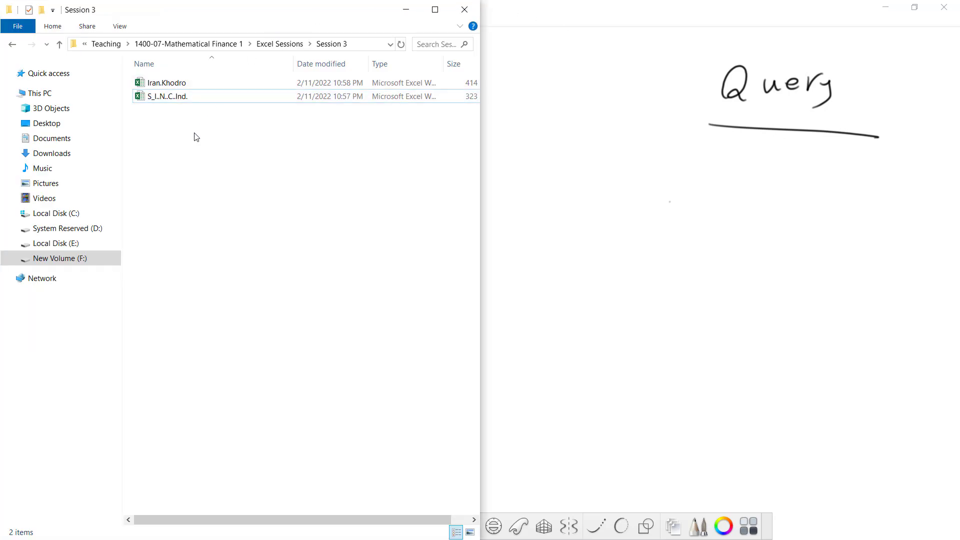
left_click(178, 86)
double_click(178, 86)
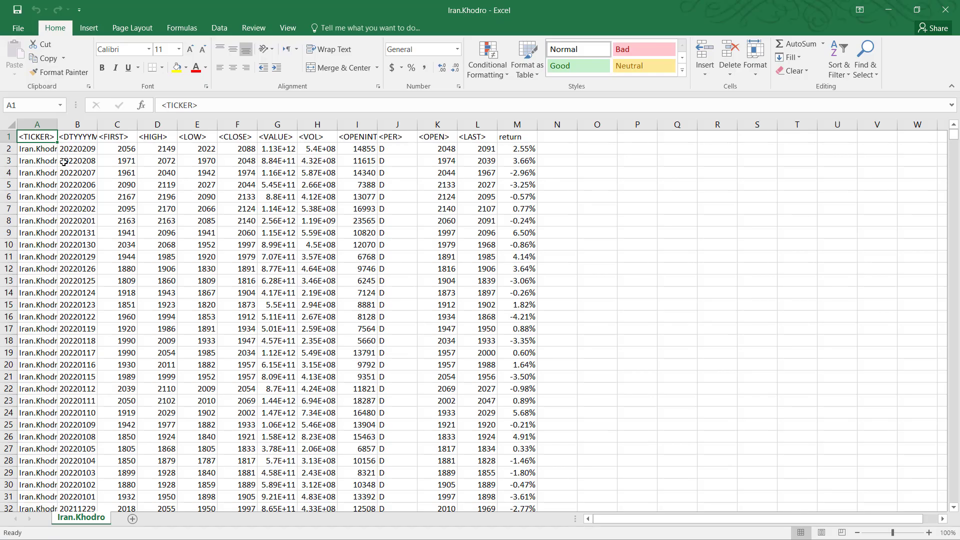
left_click(80, 146)
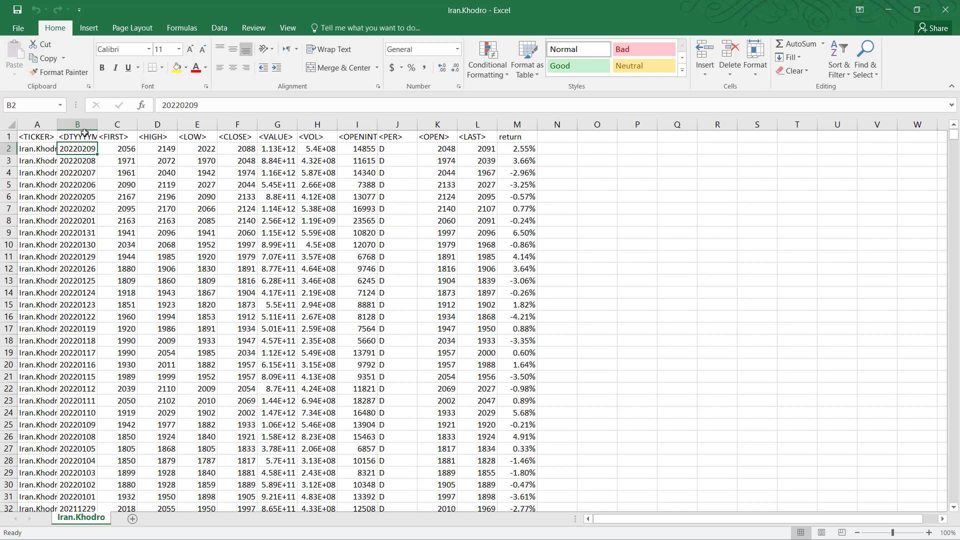
left_click(511, 137)
left_click(945, 9)
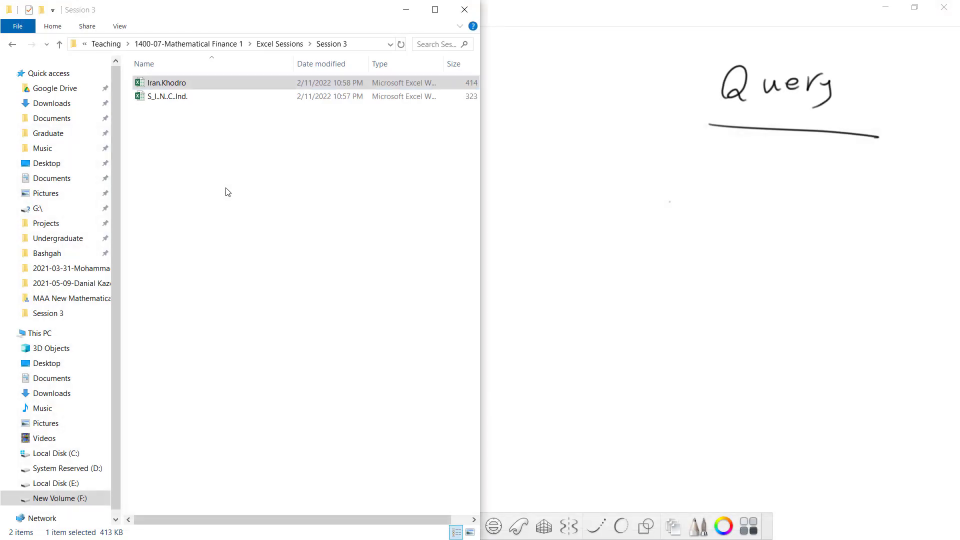
- Open the S_I.N.C.Ind. workbook, inspect its date column and the return formula in M2, and close it
left_click(160, 97)
double_click(160, 98)
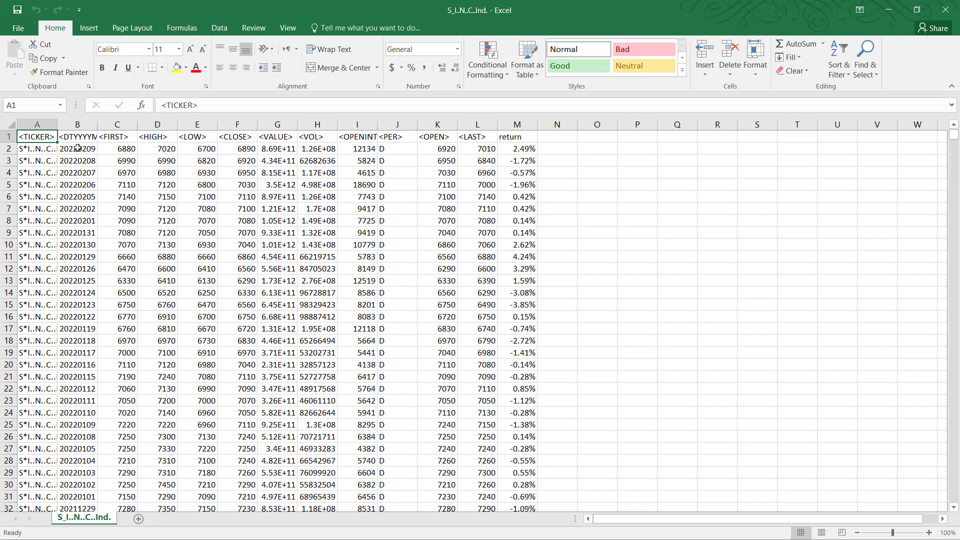
left_click(76, 148)
left_click(515, 137)
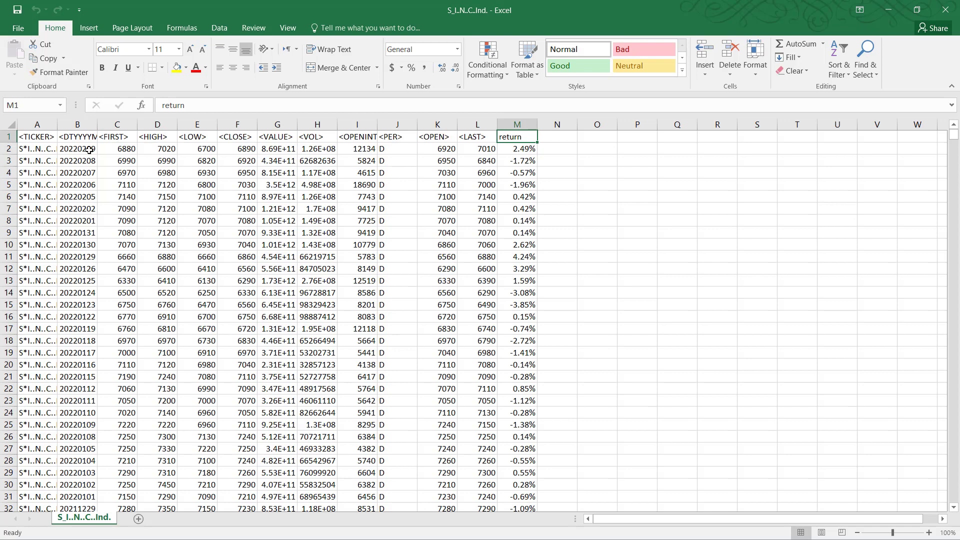
left_click(526, 148)
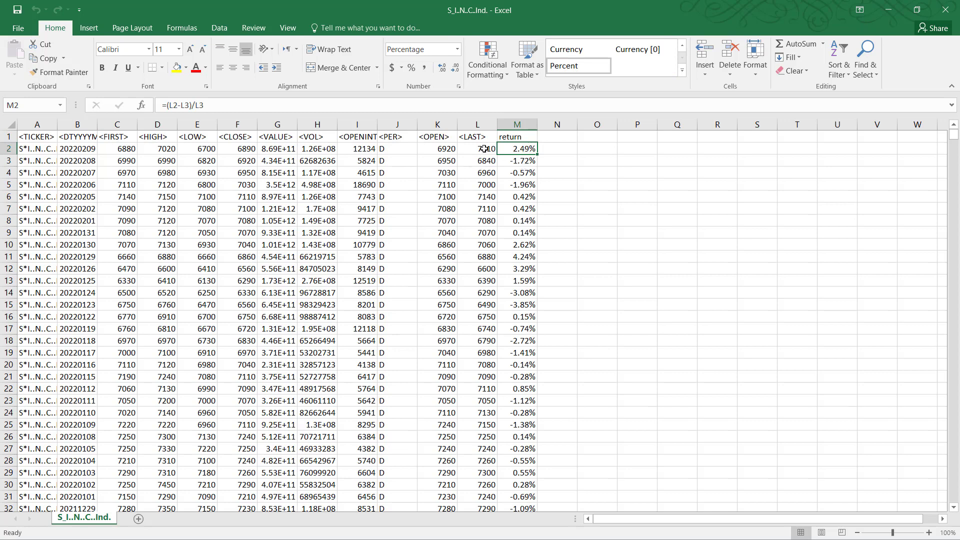
left_click(954, 12)
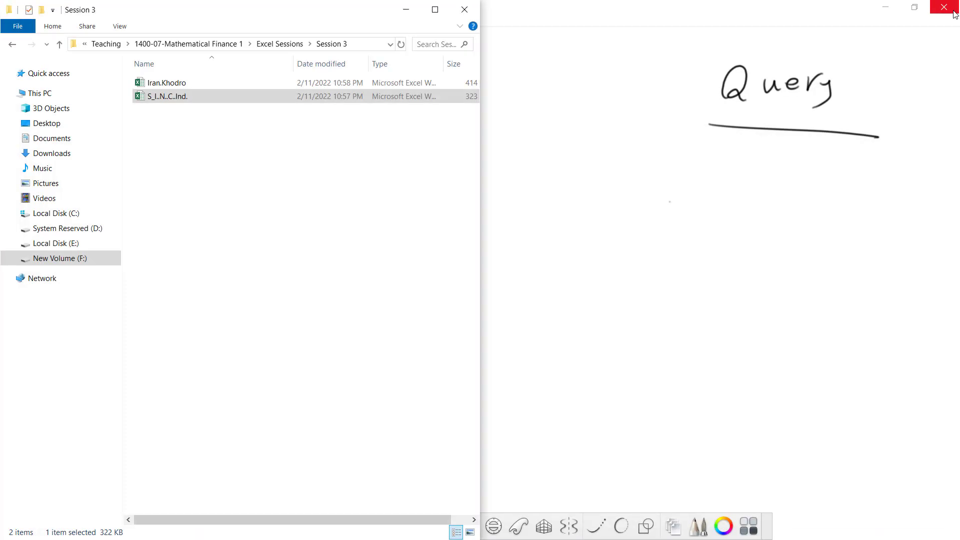
- Create a new Excel worksheet file named Session3 in the Session 3 folder and open it
left_click(182, 167)
right_click(175, 157)
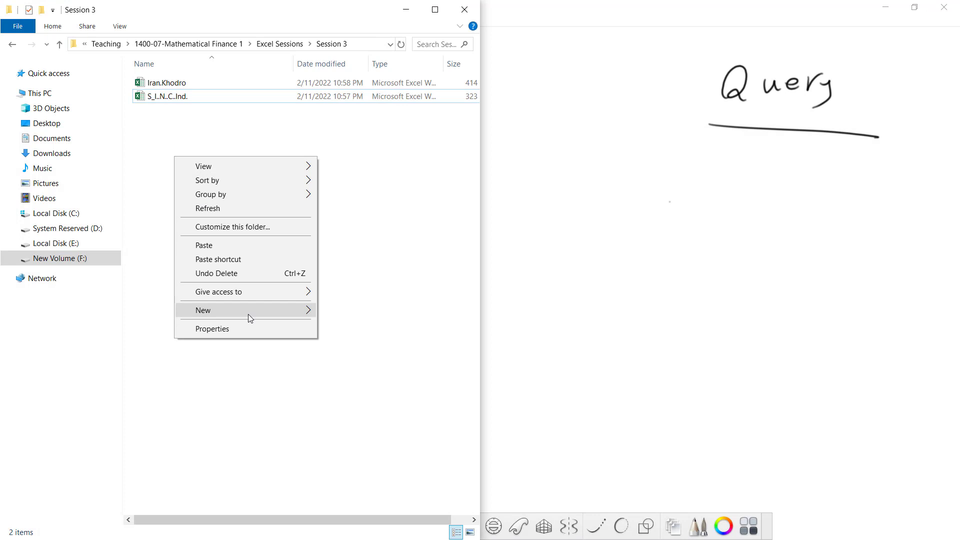
mouse_move(248, 314)
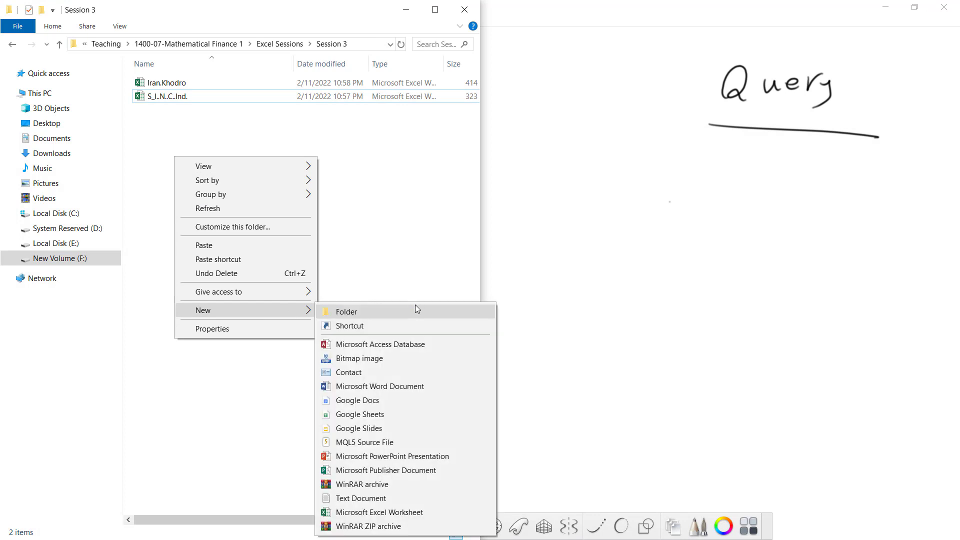
left_click(395, 512)
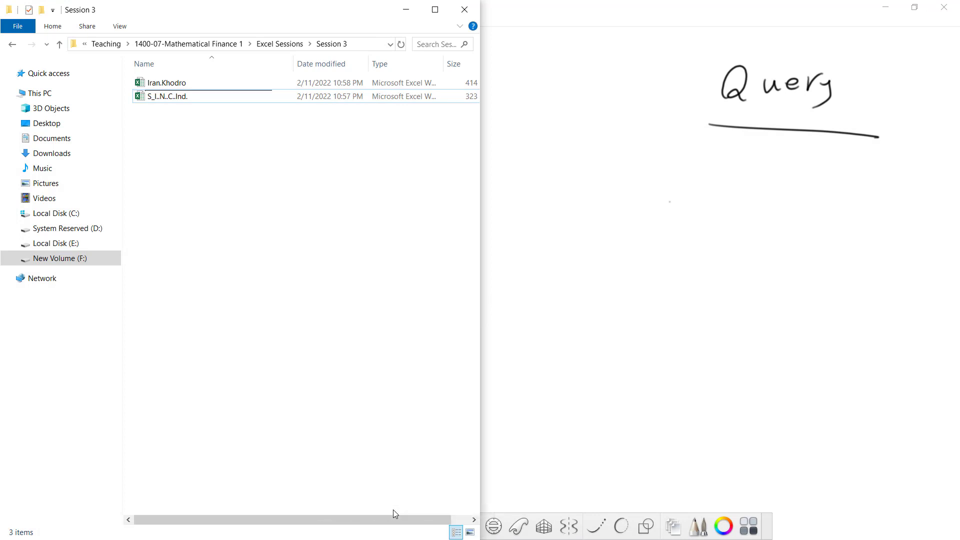
type("Session 3")
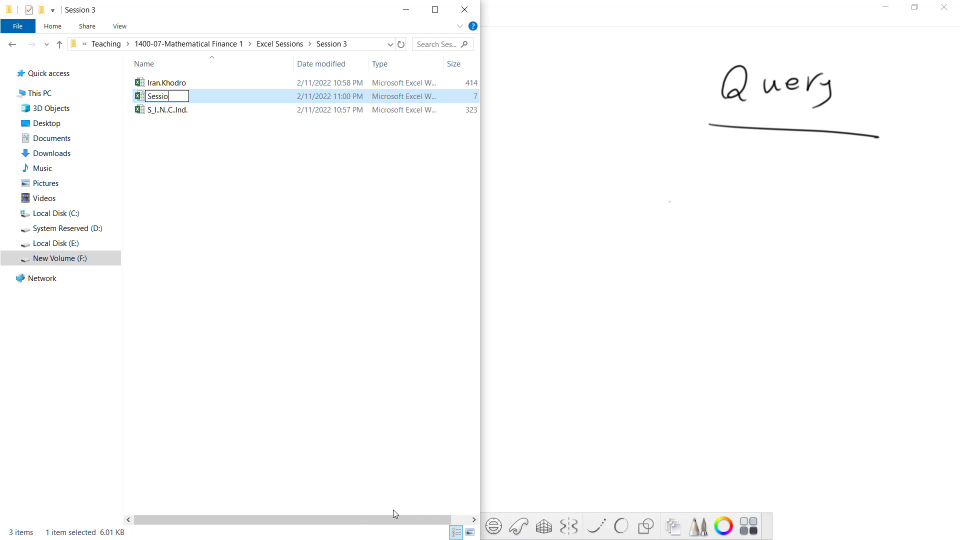
key("Escape")
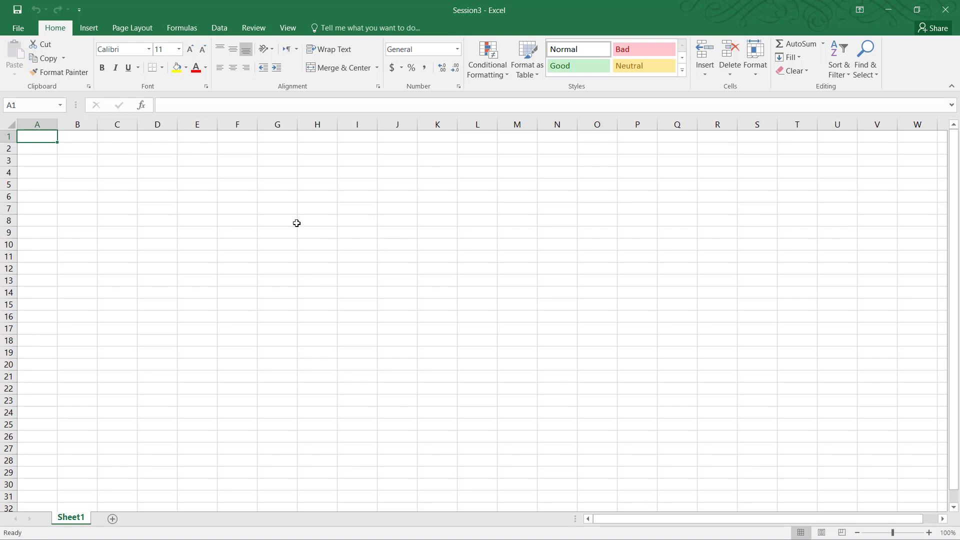
- Examine the file, database and other source types available for a new query
left_click(224, 29)
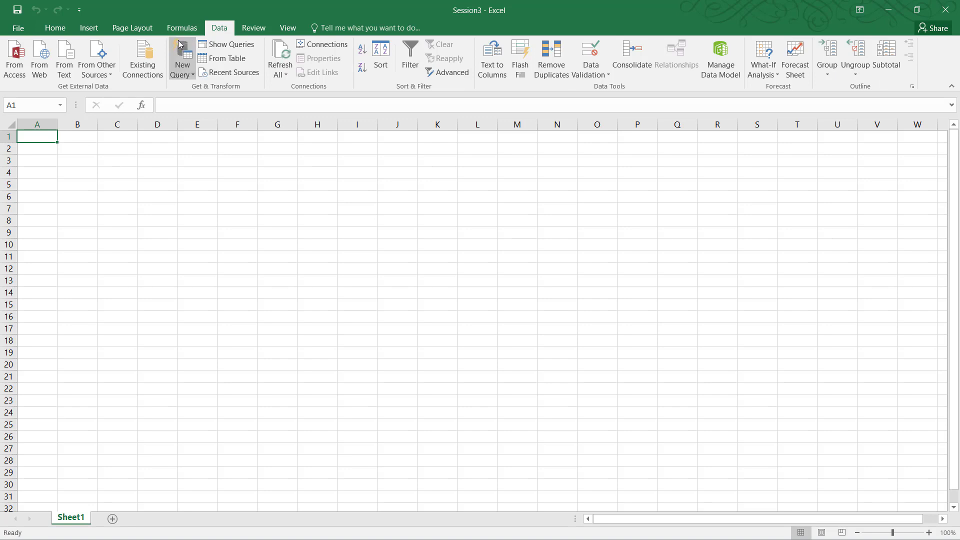
left_click(188, 75)
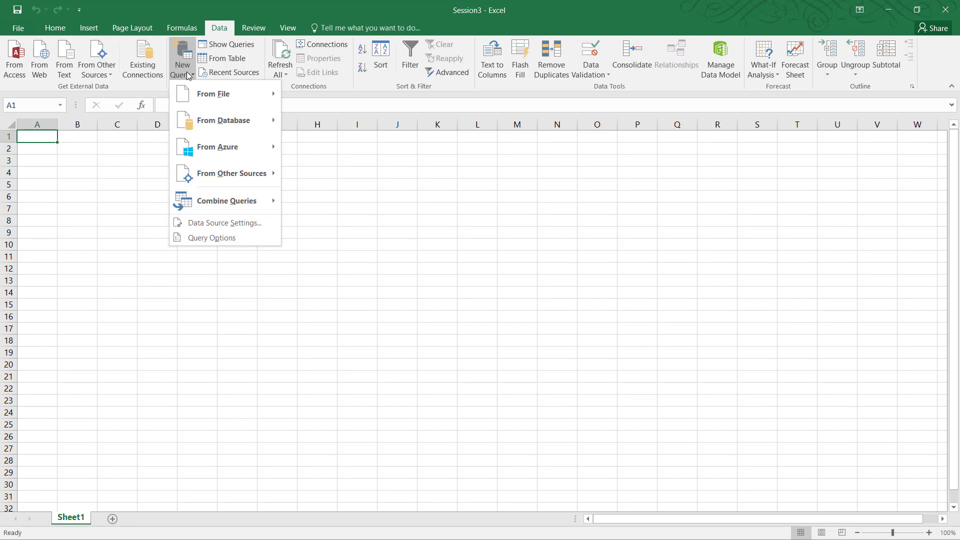
mouse_move(209, 98)
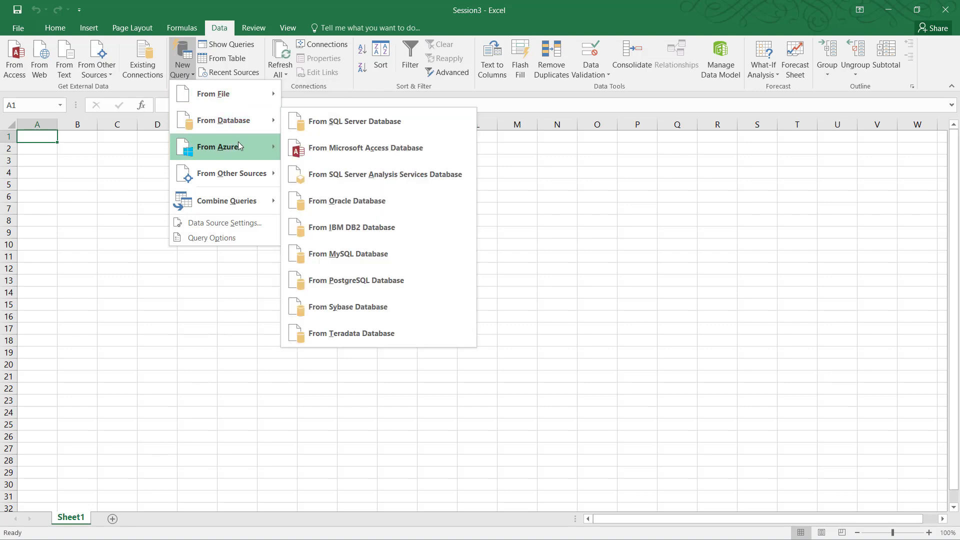
mouse_move(258, 202)
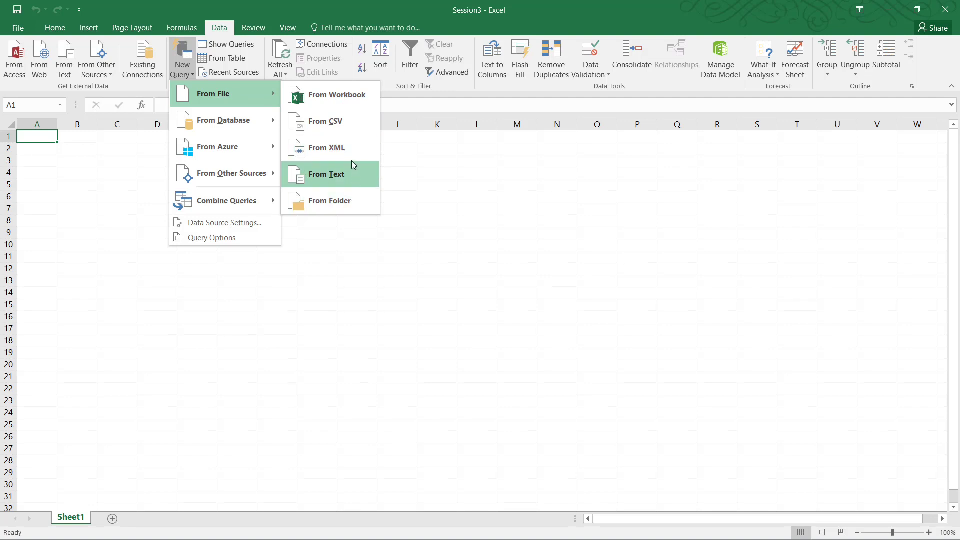
mouse_move(260, 121)
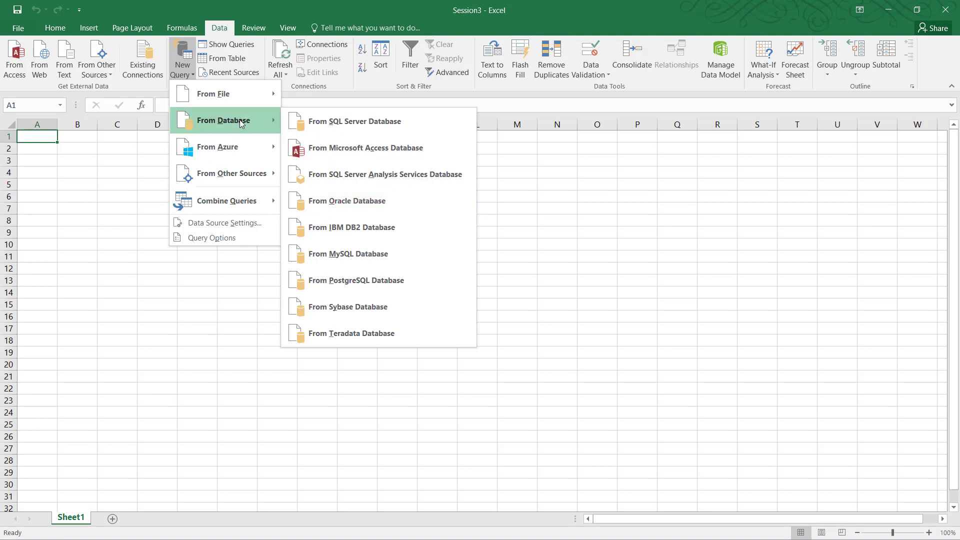
key("Escape")
key("Escape")
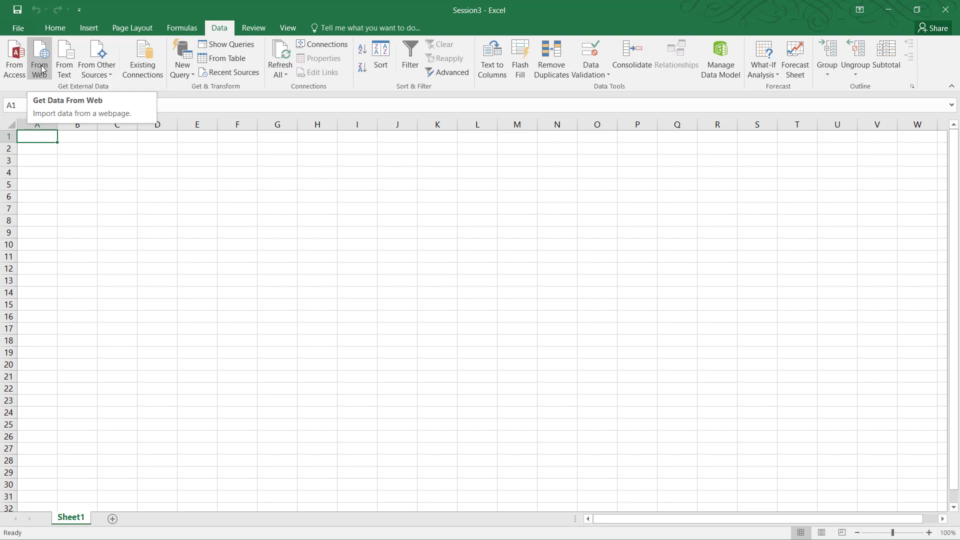
- Start a new query from a workbook and browse to the Session 3 folder using its path copied from File Explorer
left_click(186, 67)
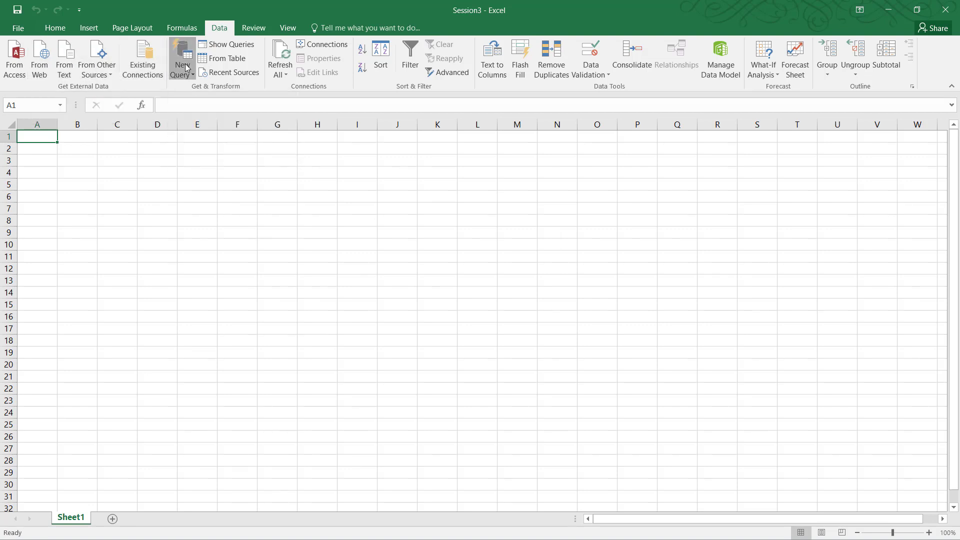
mouse_move(188, 103)
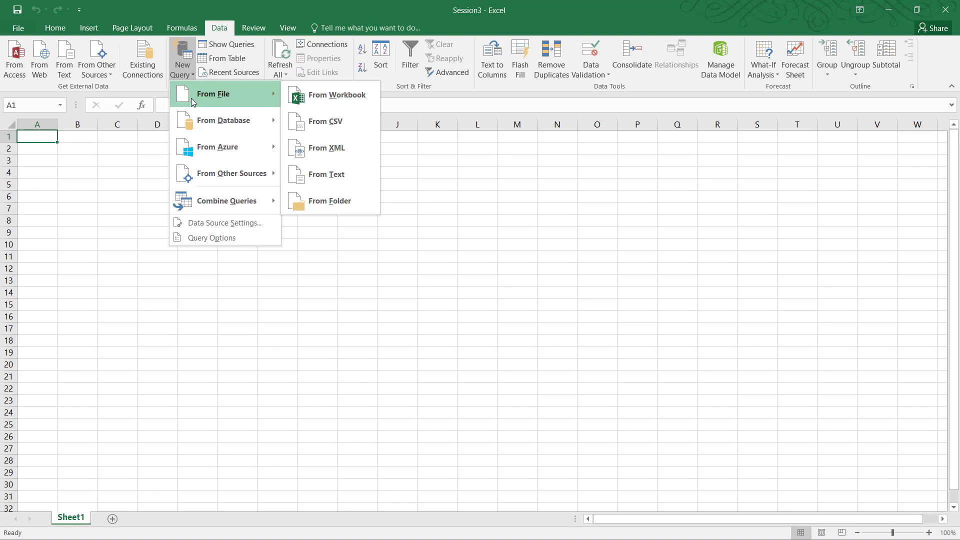
left_click(340, 96)
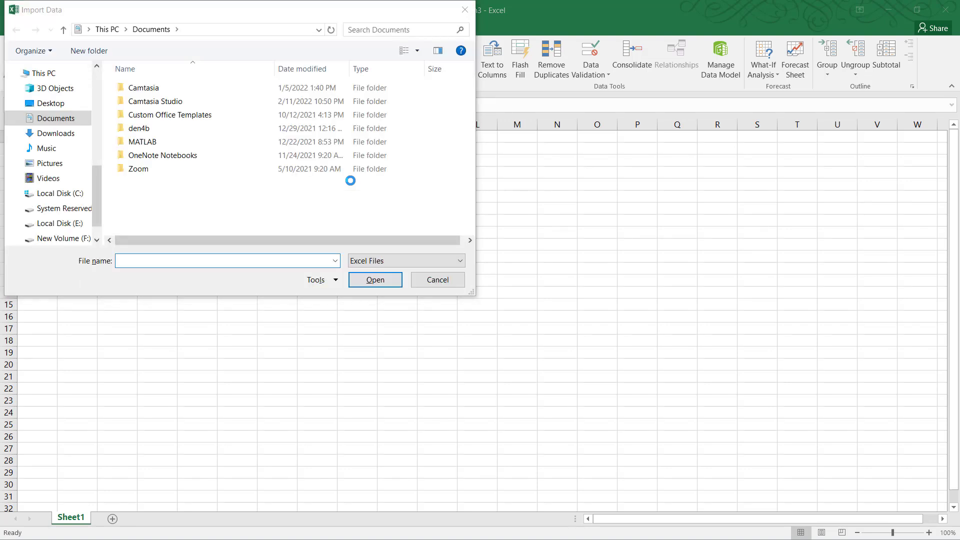
key("alt+Tab")
key("alt+d")
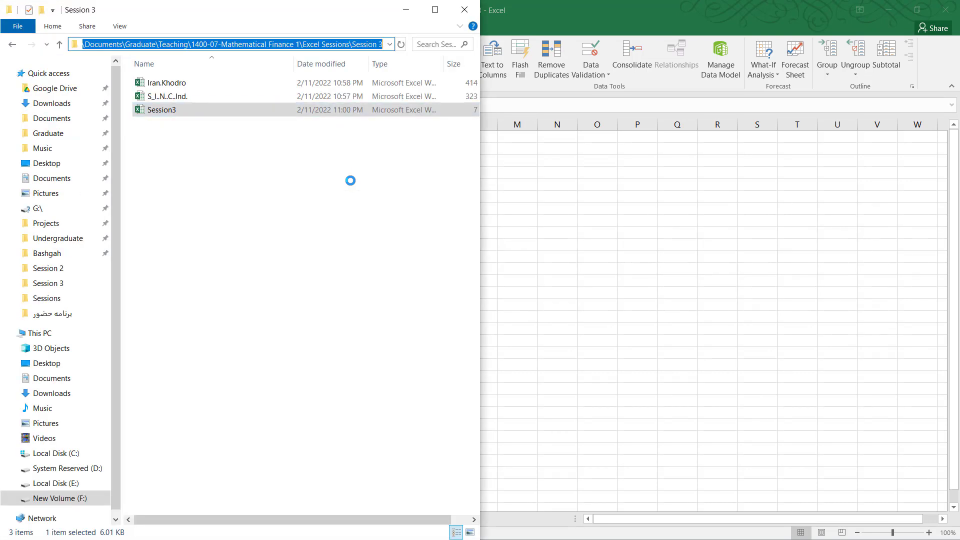
key("ctrl+c")
key("alt+Tab")
key("ctrl+v")
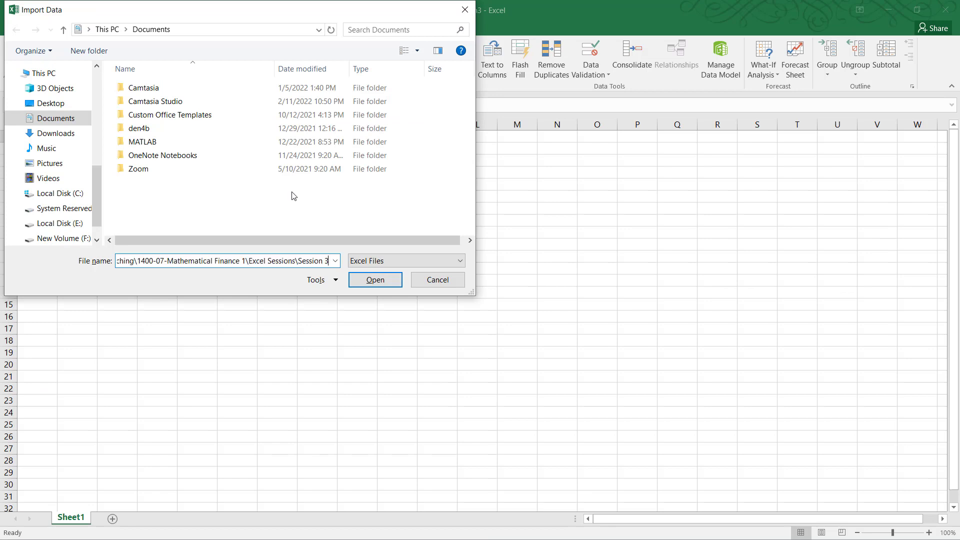
key("Return")
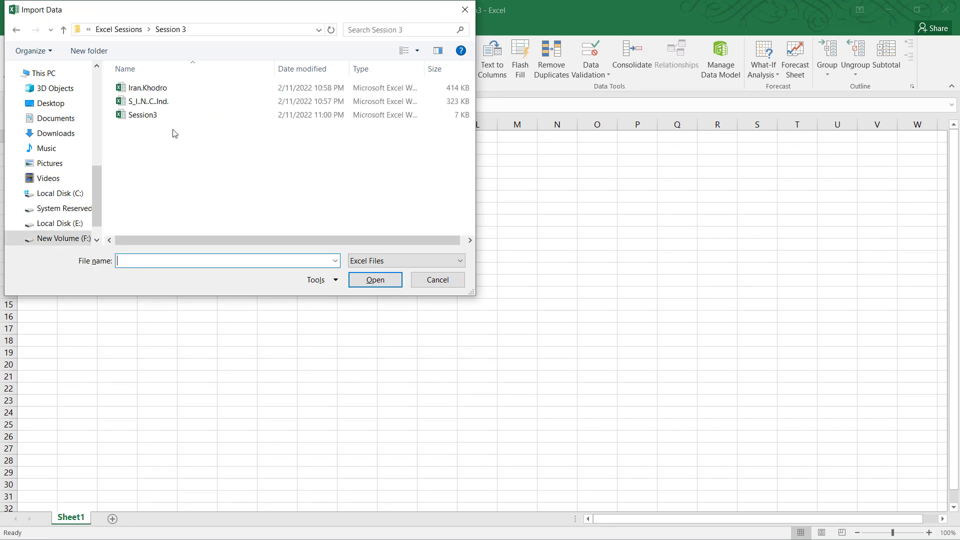
- Import the Iran.Khodro workbook and load its Iran.Khodro sheet as a query table
left_click(161, 94)
left_click(161, 102)
left_click(167, 93)
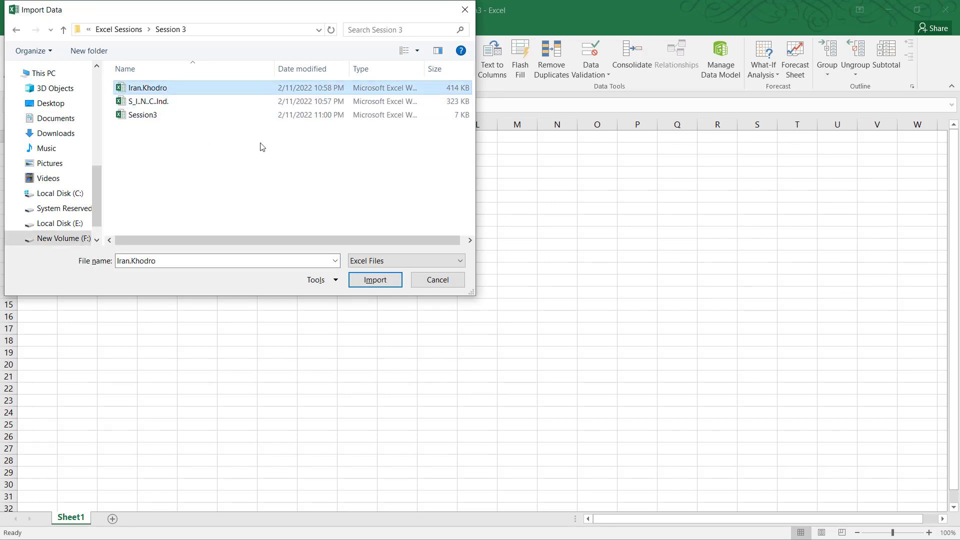
left_click(375, 280)
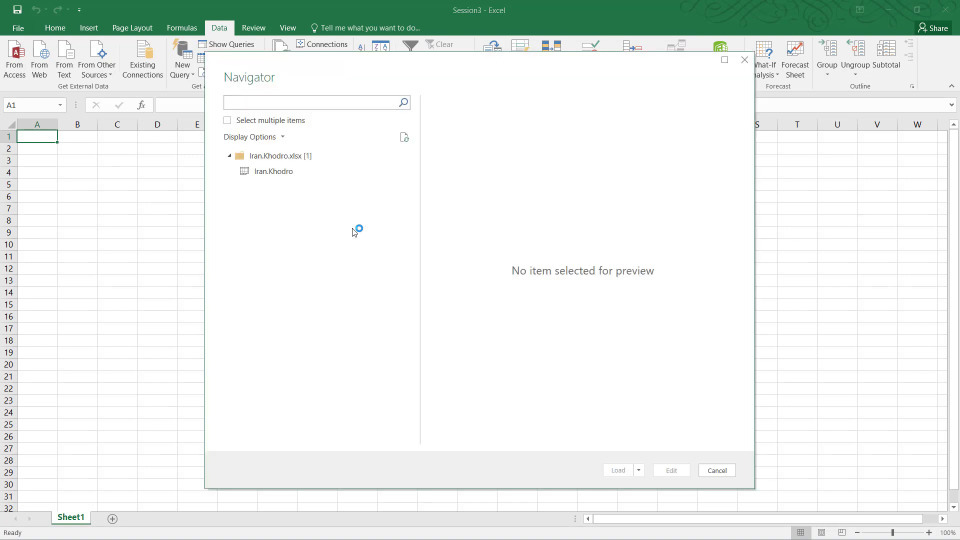
left_click(296, 175)
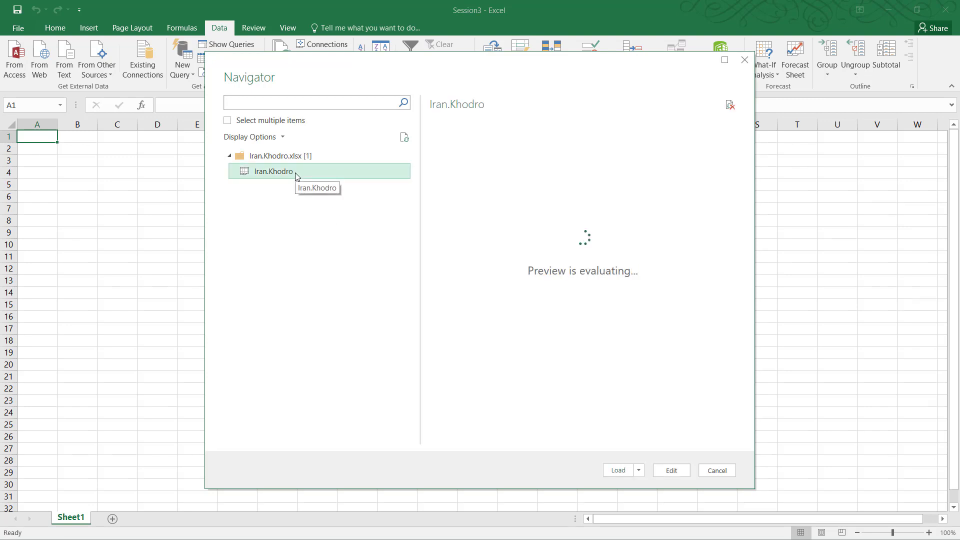
left_click(617, 470)
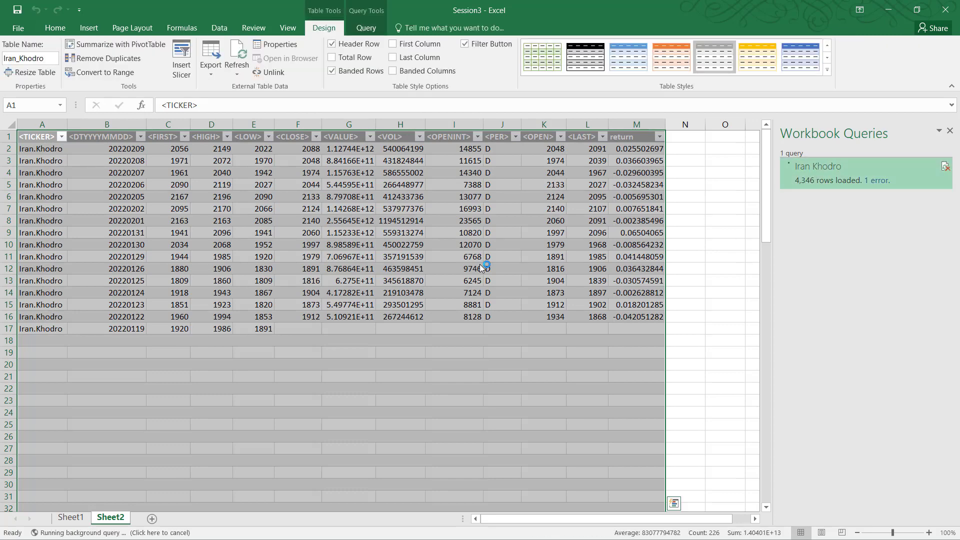
- Review the loaded Iran.Khodro table from the ticker column to the return column, along with the query's load status
left_click(270, 227)
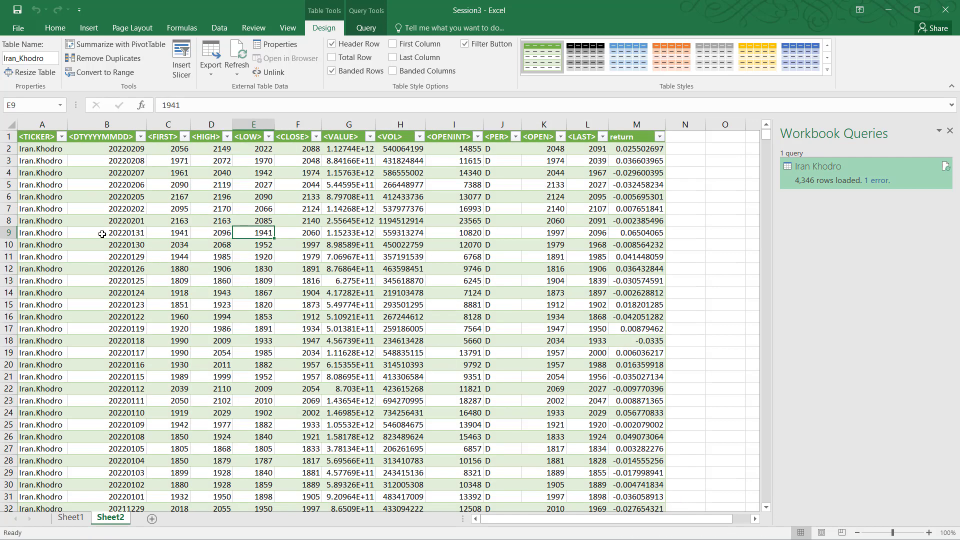
left_click(60, 183)
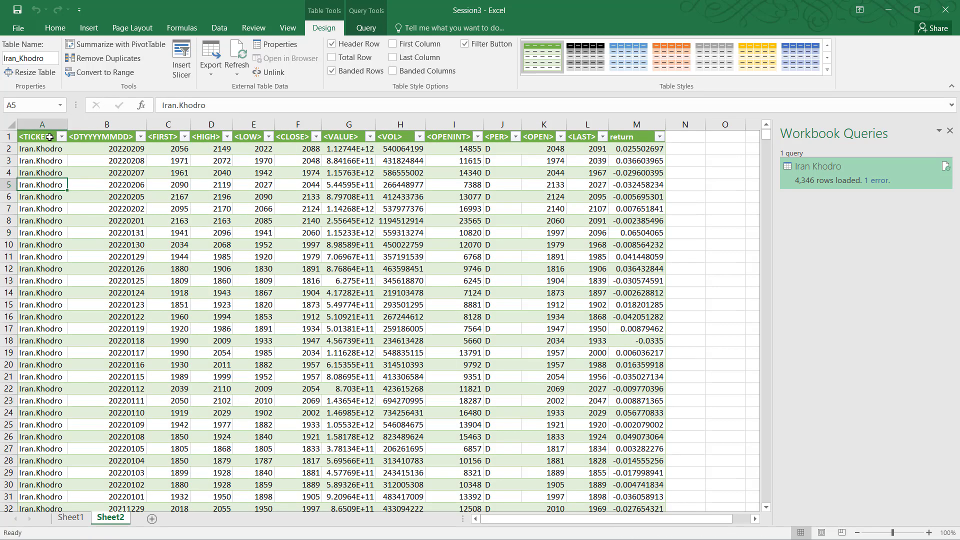
left_click(50, 138)
left_click(636, 137)
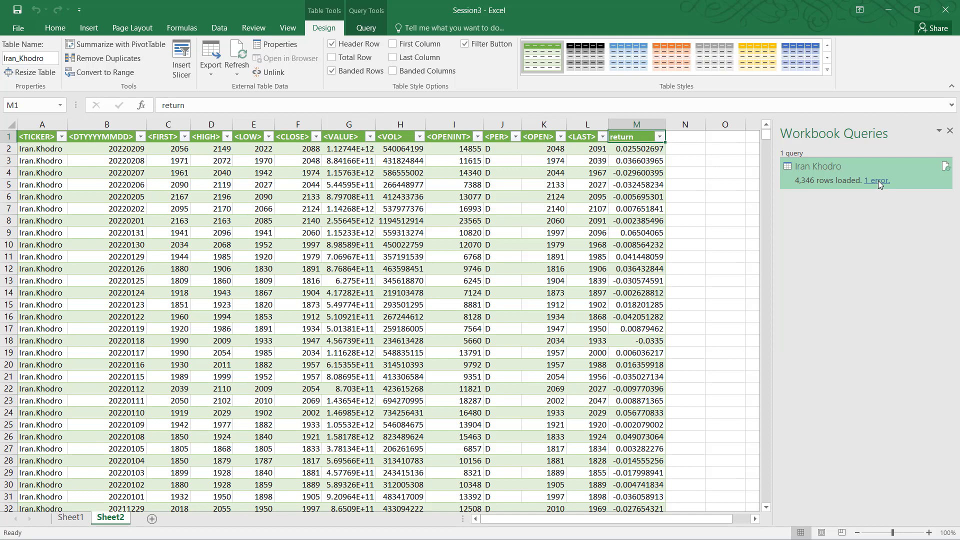
mouse_move(878, 181)
- Import the S_I.N.C.Ind. workbook from the Session 3 folder and load its S_I..N..C..Ind. sheet as a query table
left_click(222, 29)
left_click(186, 61)
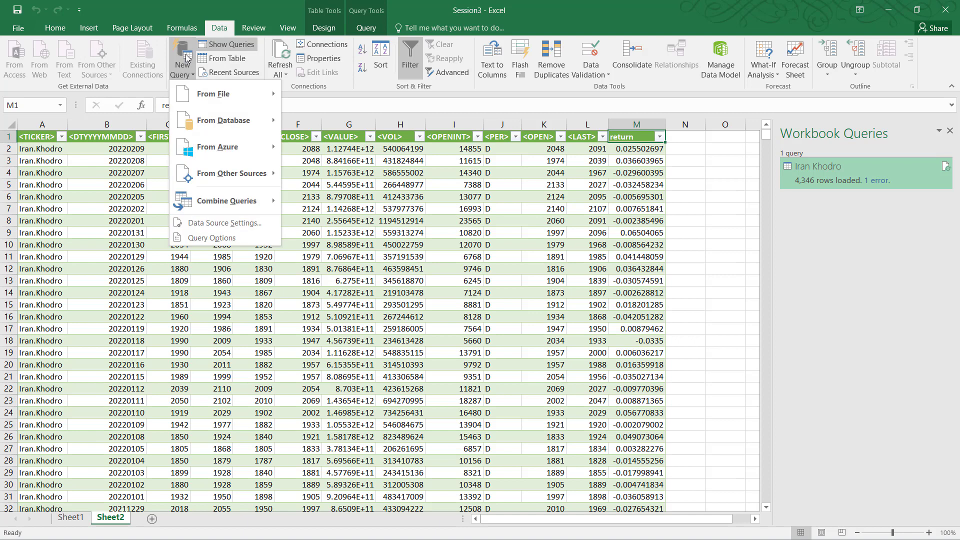
mouse_move(220, 94)
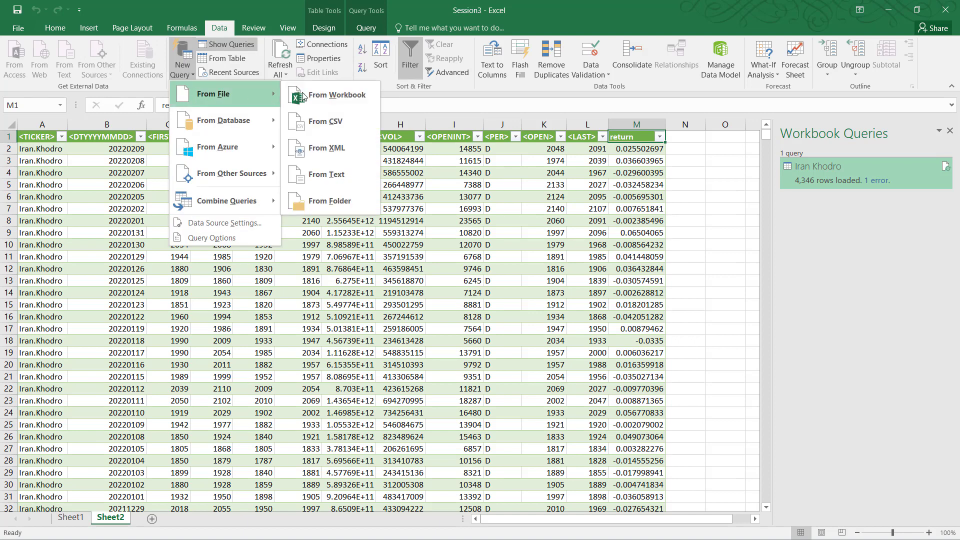
left_click(342, 95)
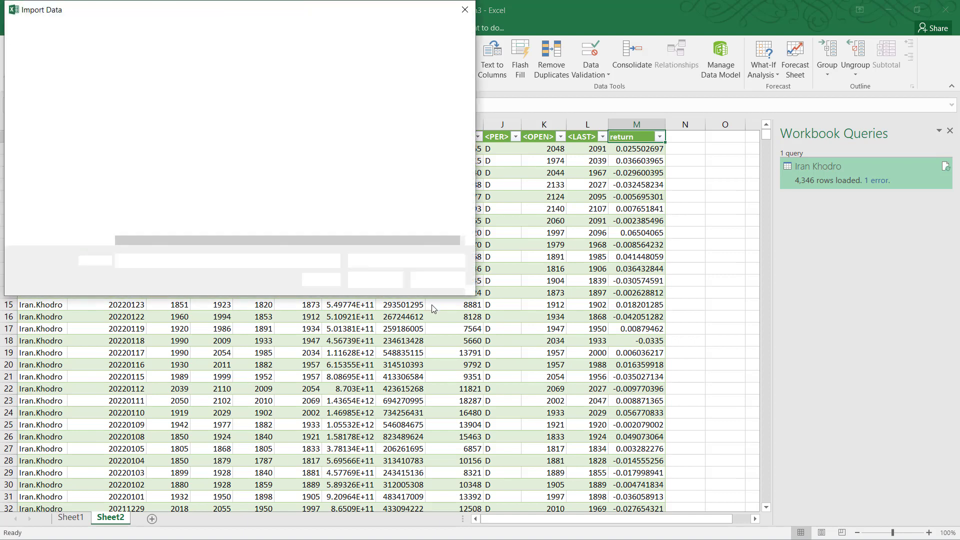
key("ctrl+v")
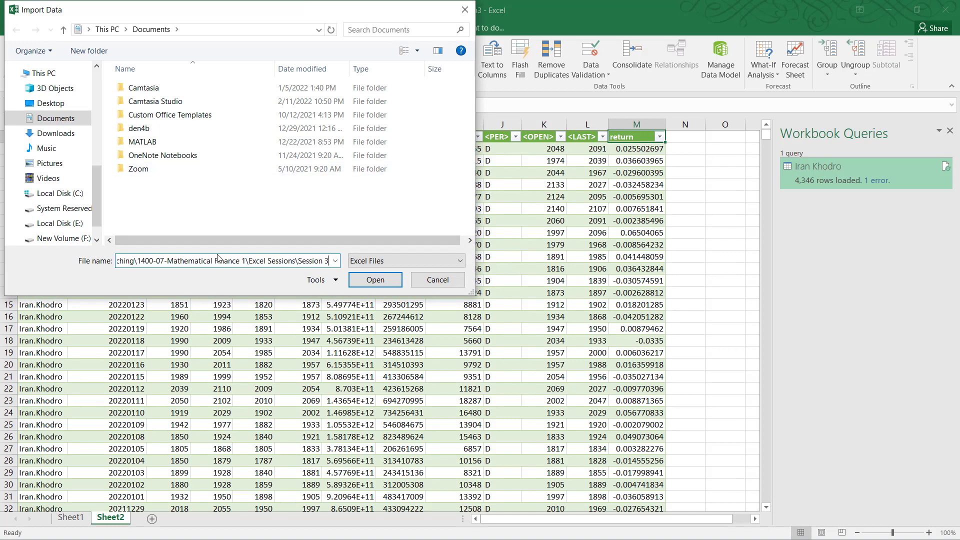
key("Return")
double_click(151, 102)
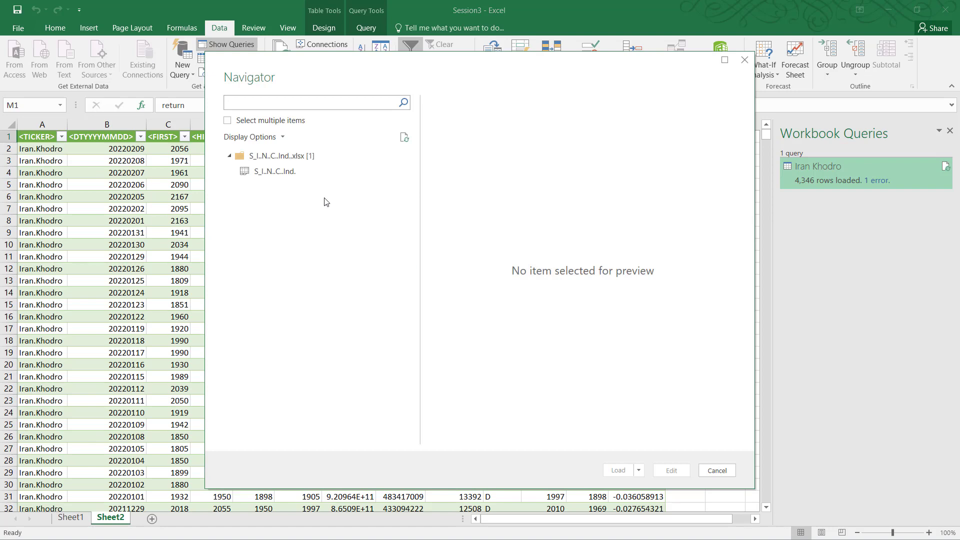
left_click(296, 175)
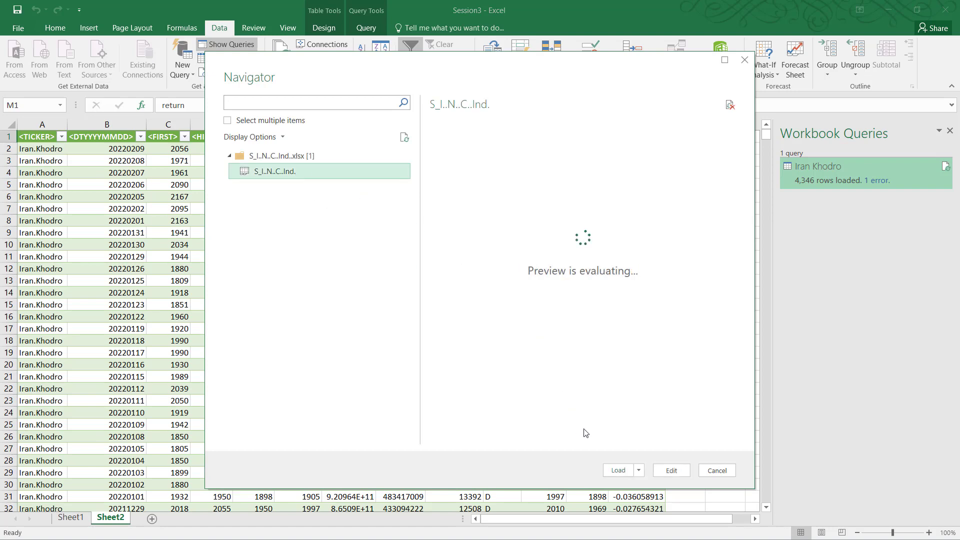
left_click(619, 470)
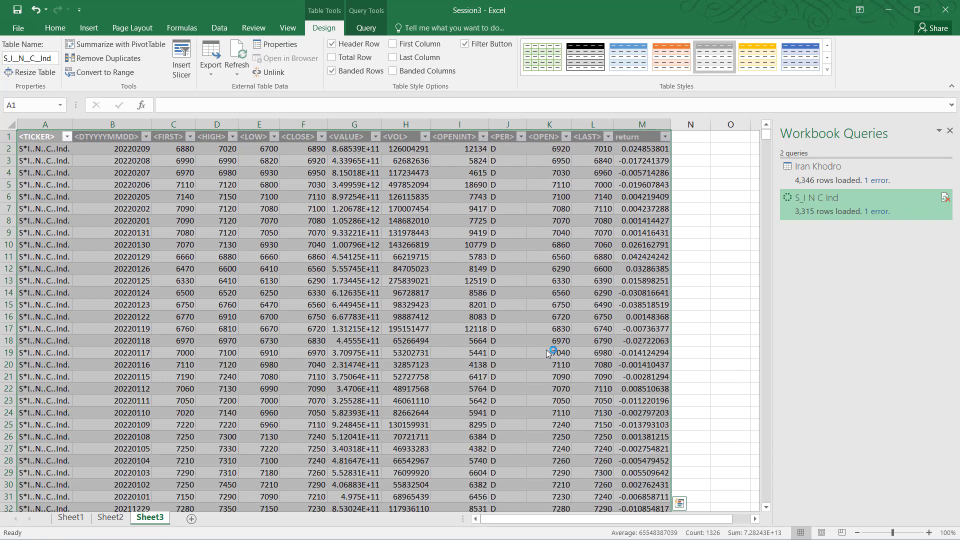
left_click(372, 273)
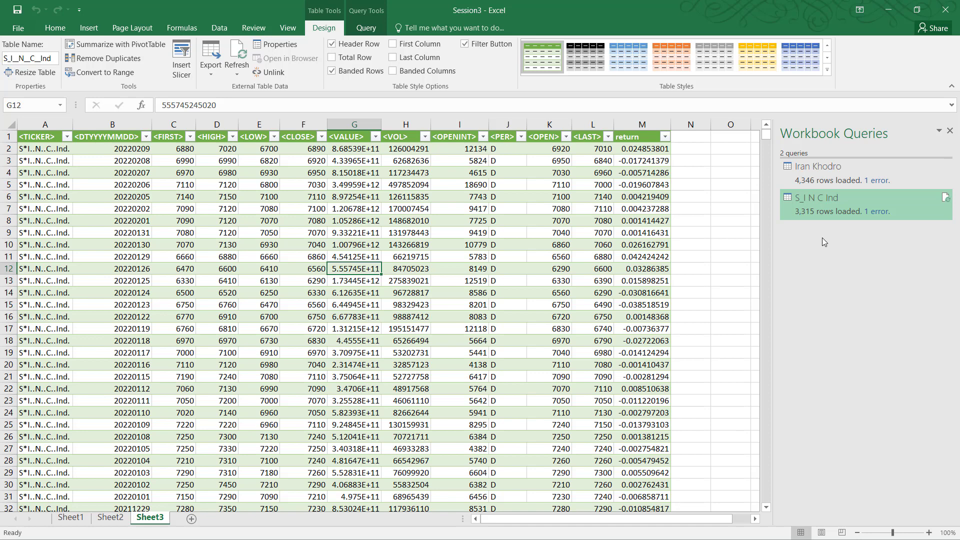
- Compare the <DTYYYYMMDD> date columns of the S_I.N.C.Ind. and Iran.Khodro tables on Sheet3 and Sheet2
left_click(114, 124)
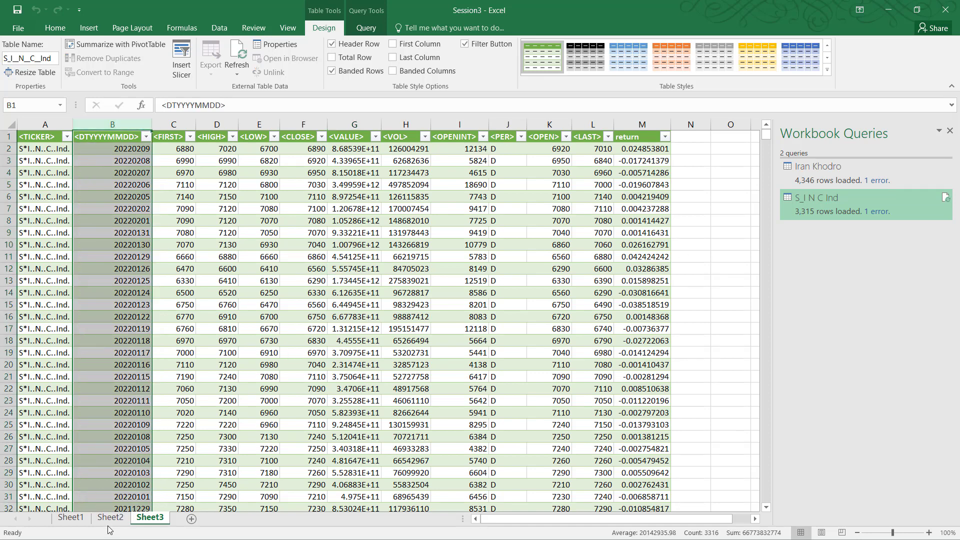
left_click(110, 518)
left_click(112, 124)
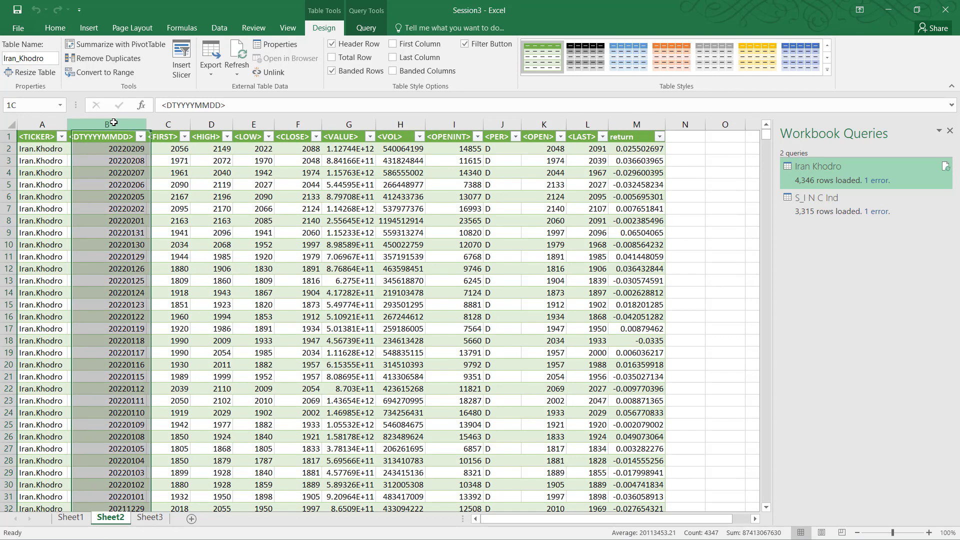
left_click(230, 194)
left_click(150, 518)
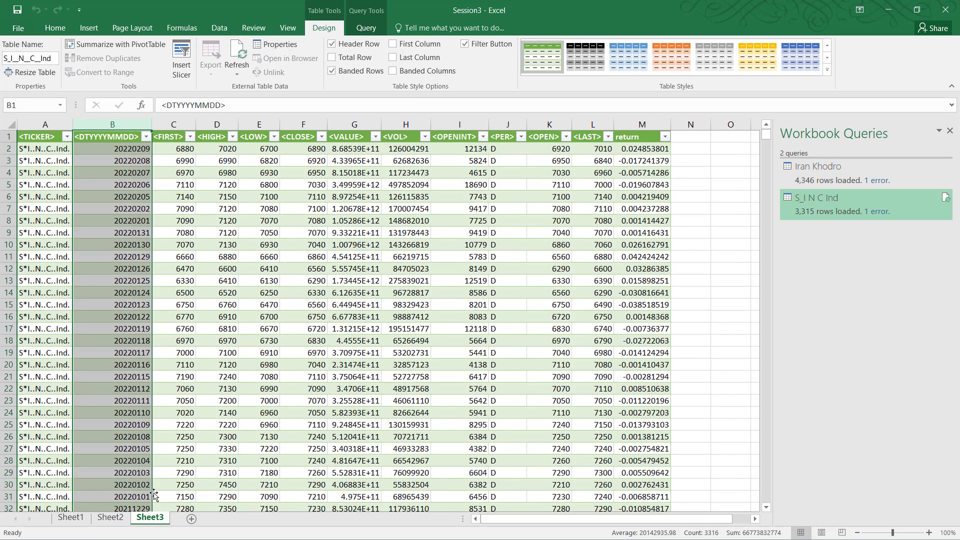
- Start a merge query with S_I N C Ind as the first table and Iran Khodro as the second
left_click(219, 28)
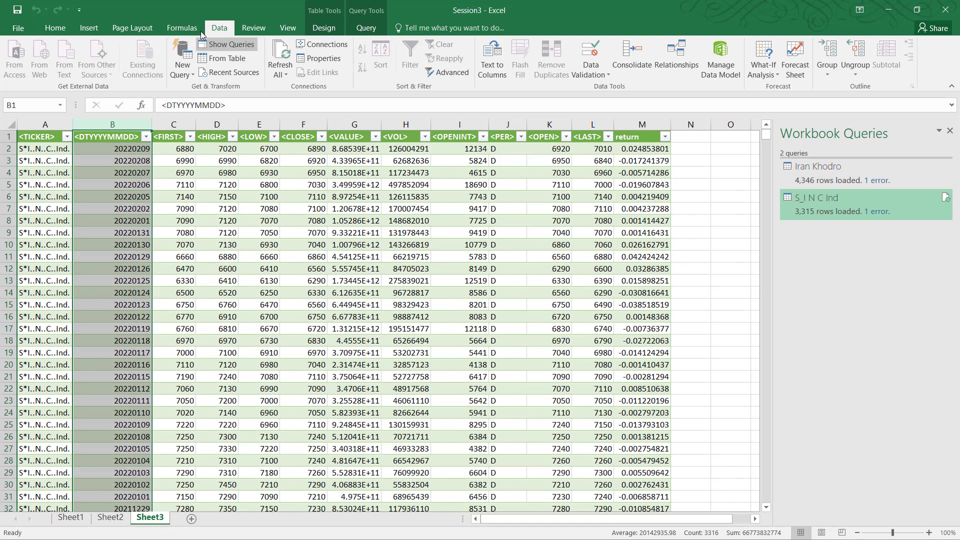
left_click(188, 74)
mouse_move(206, 209)
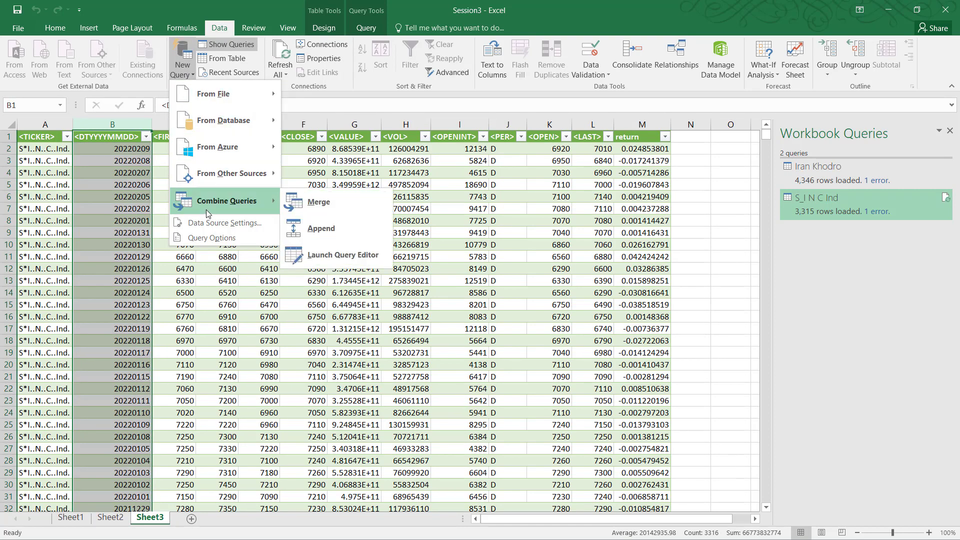
left_click(350, 203)
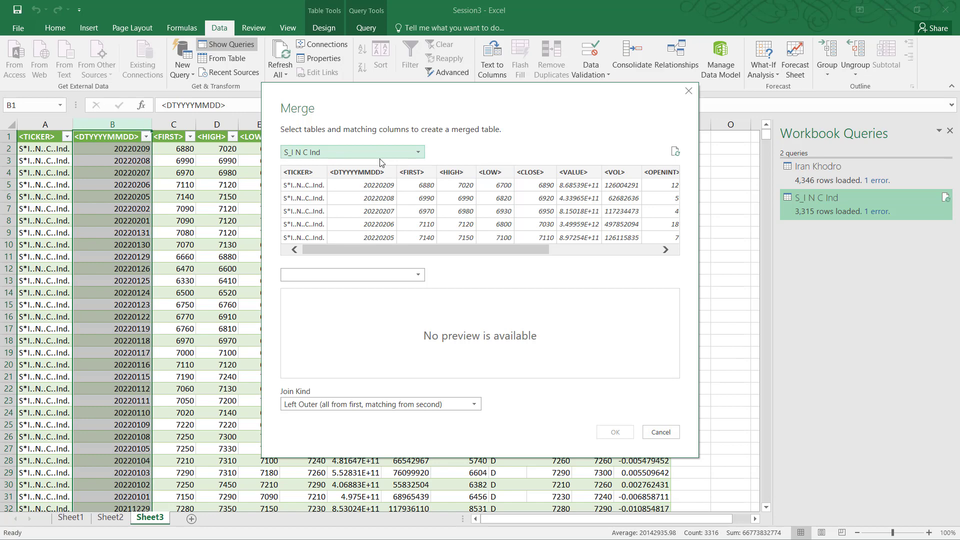
left_click(357, 274)
left_click(344, 288)
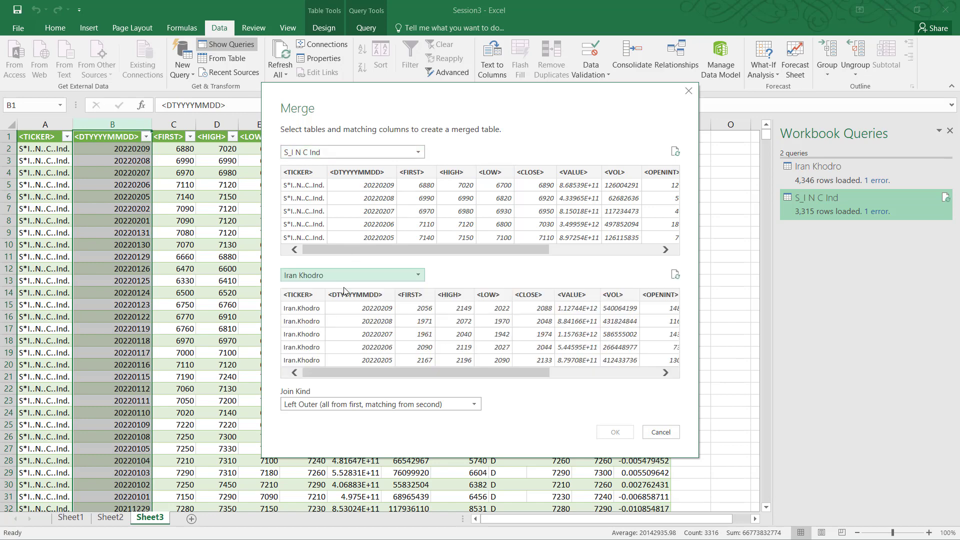
- Try to merge the two tables on their <DTYYYYMMDD> columns using the Inner (only matching rows) join kind
left_click(375, 172)
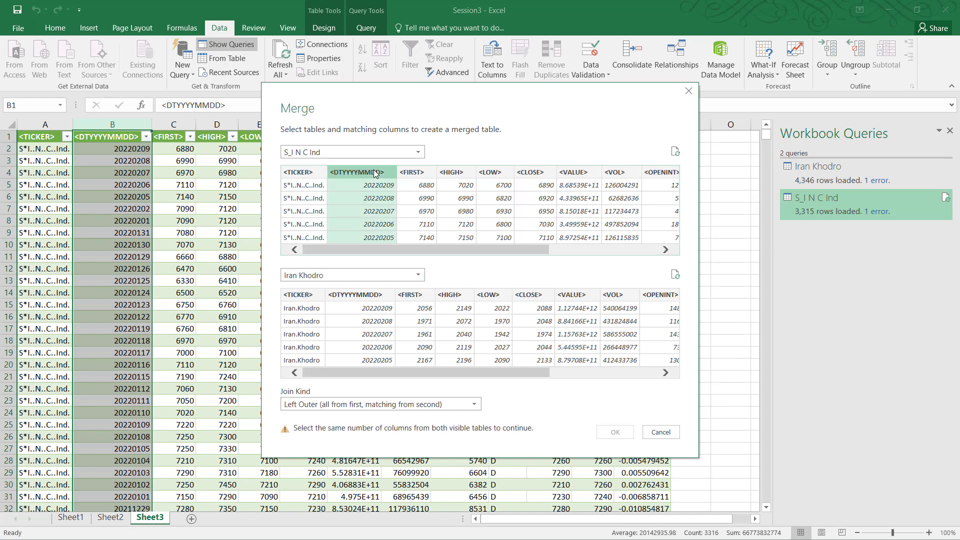
left_click(380, 295)
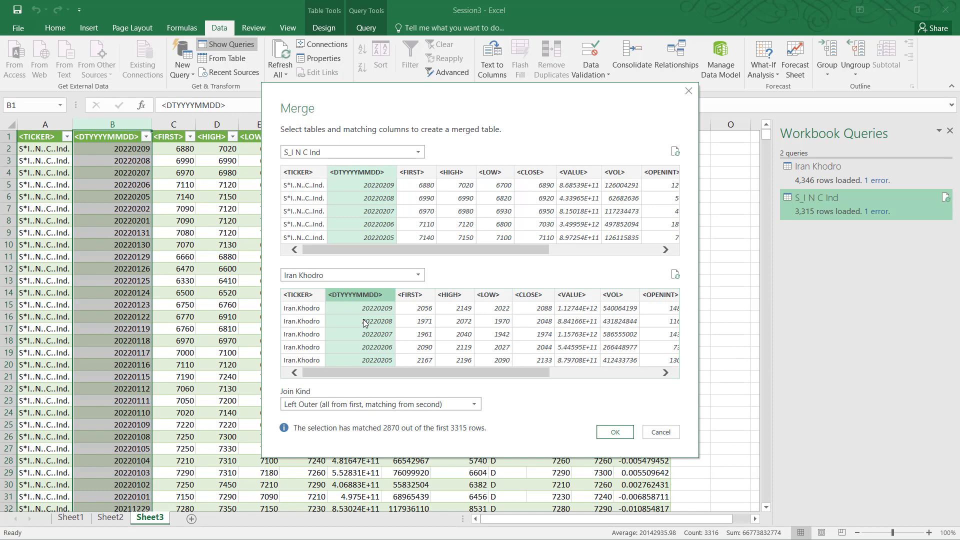
left_click(383, 406)
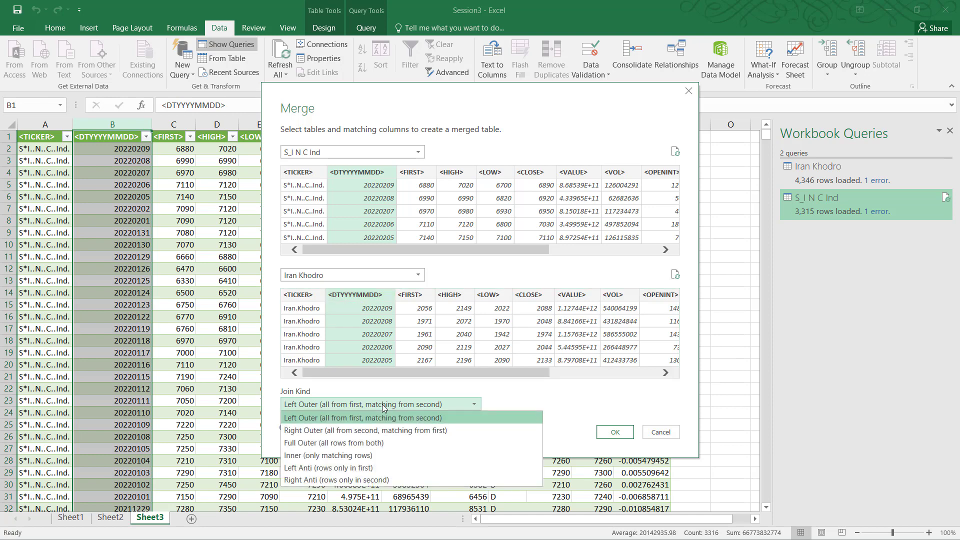
left_click(382, 418)
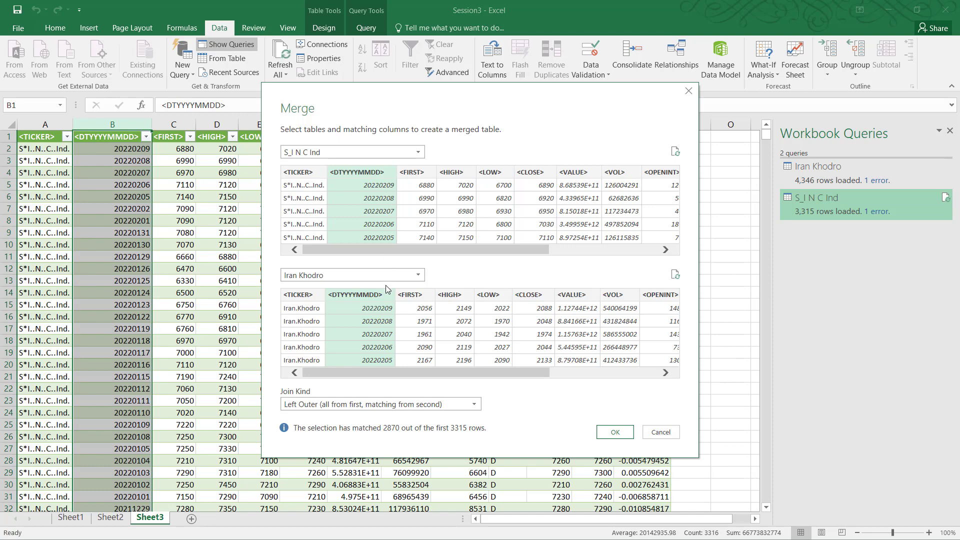
left_click(370, 408)
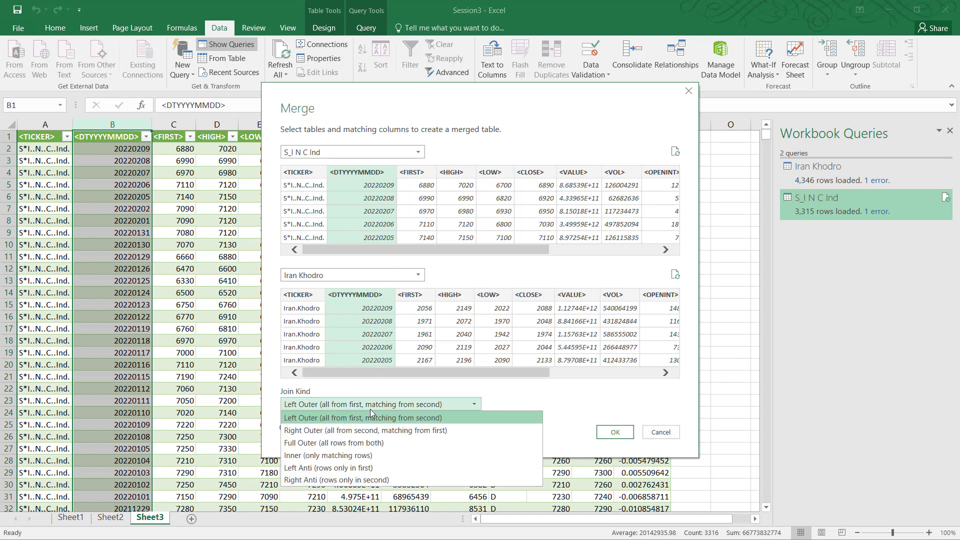
left_click(330, 454)
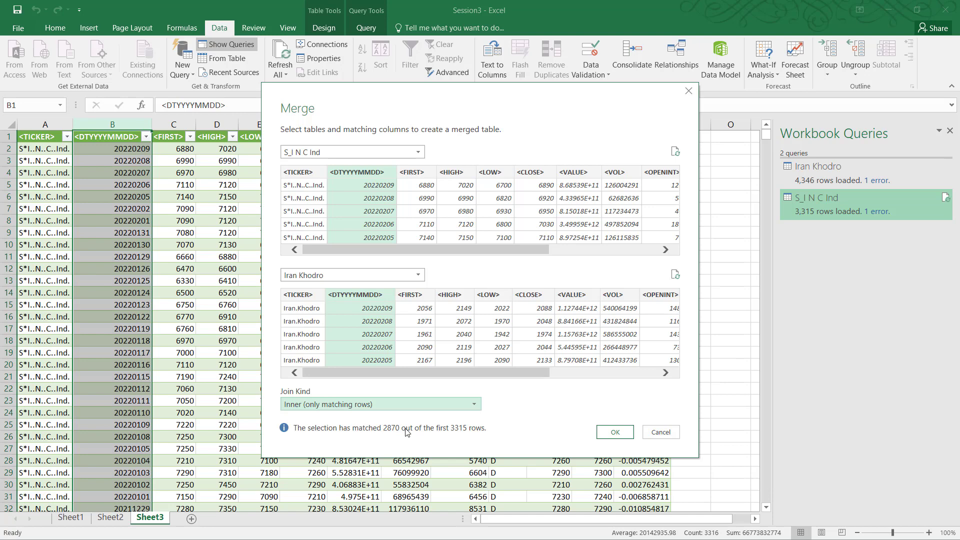
left_click(618, 436)
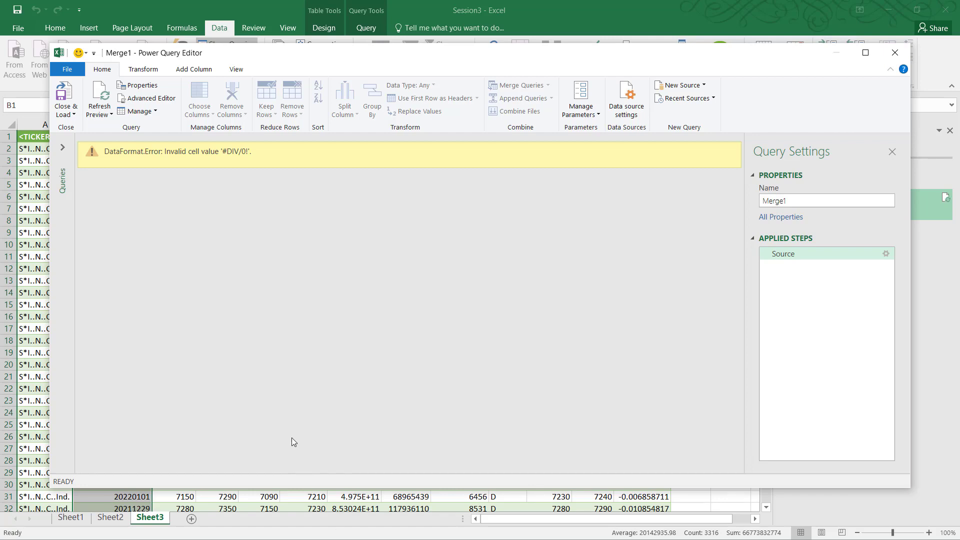
- Open the Iran.Khodro workbook from the Session 3 folder and discard the Merge1 query in the Power Query Editor
key("alt+Tab")
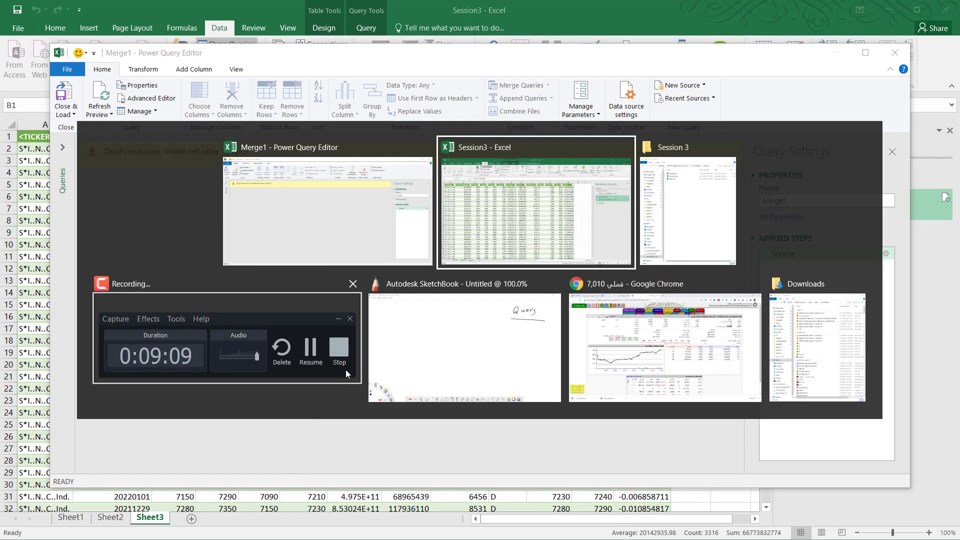
key("alt+Tab")
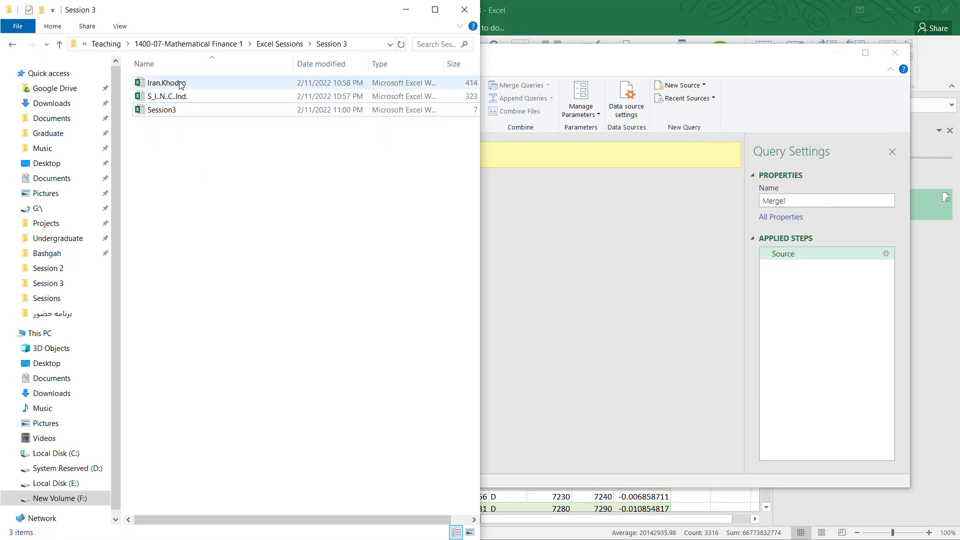
left_click(181, 83)
key("alt+Tab")
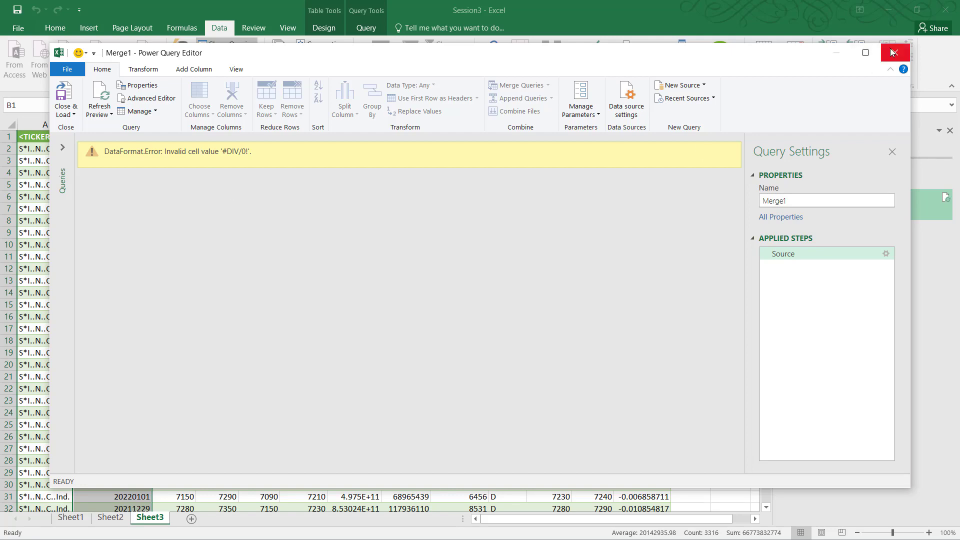
left_click(894, 52)
left_click(542, 294)
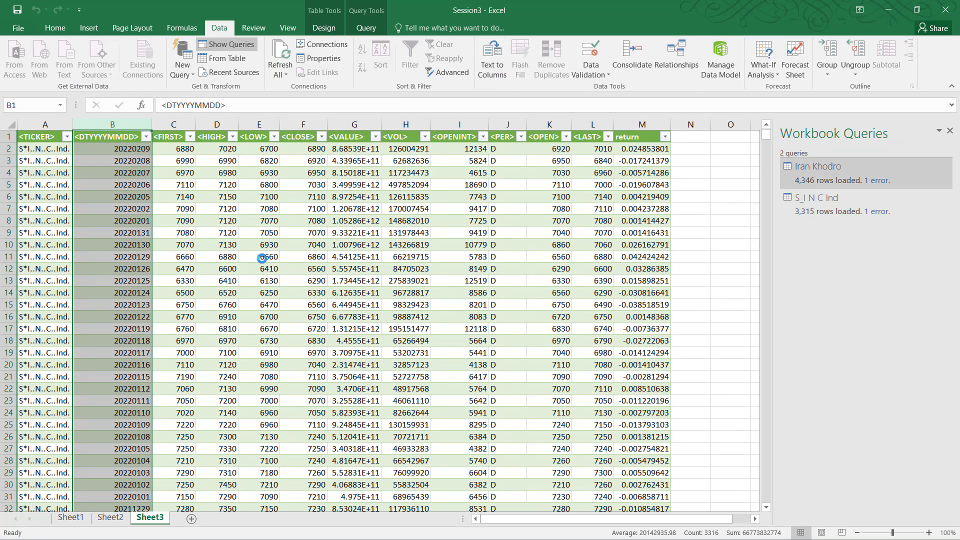
- Clear the #DIV/0! return in cell M4347 of the Iran.Khodro workbook, then save and close it
key("alt+Tab")
left_click(515, 303)
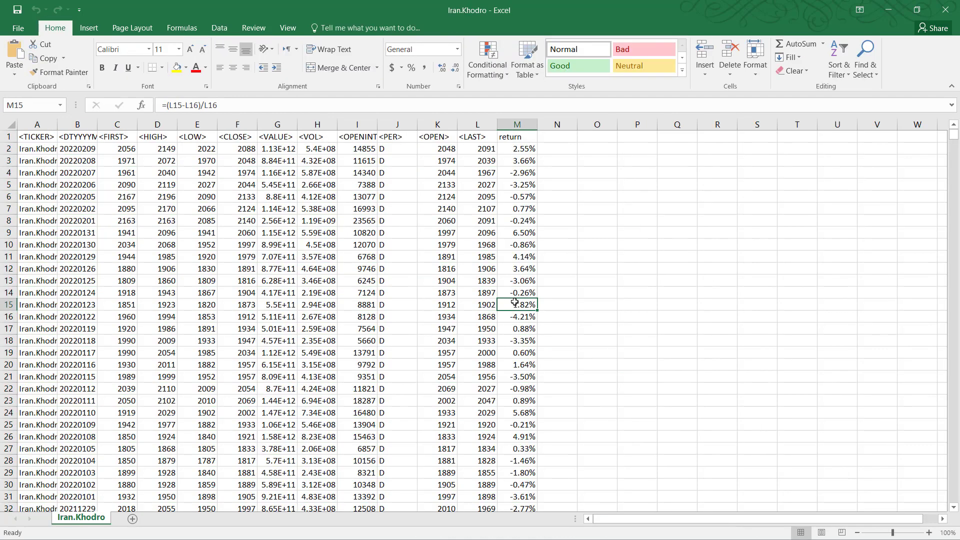
key("ctrl+Down")
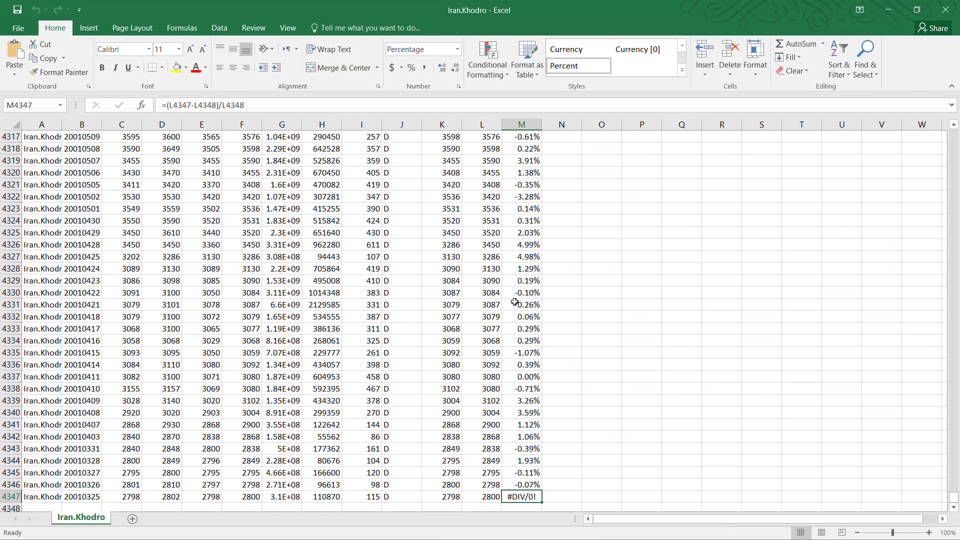
key("Delete")
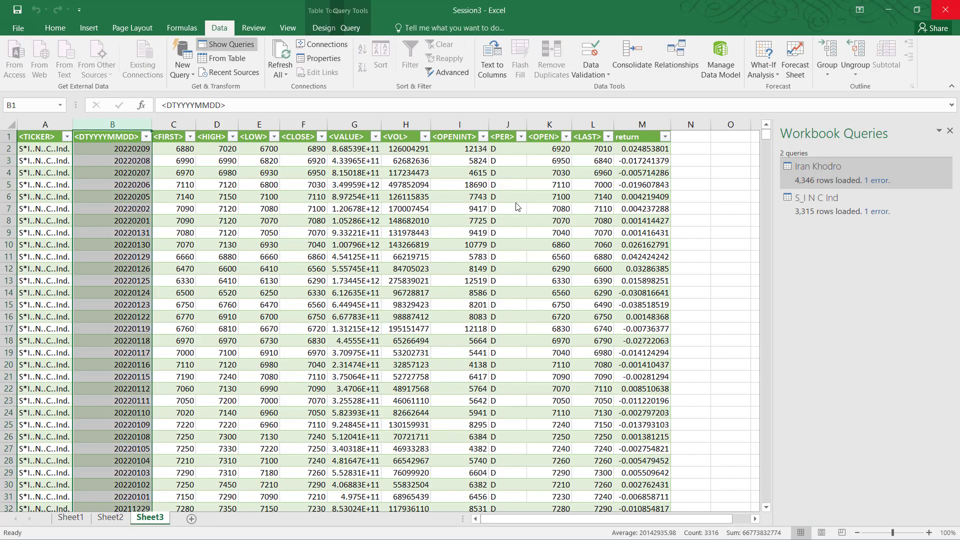
- Open the S_I.N.C.Ind. workbook from the Session 3 folder, clear the last return in cell M3316, and save and close it
key("alt+Tab")
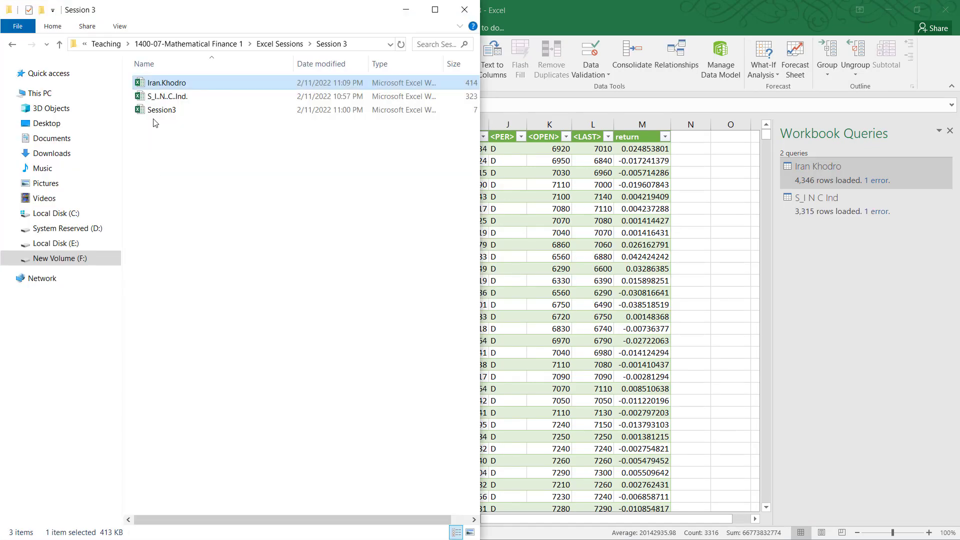
key("Down")
key("Return")
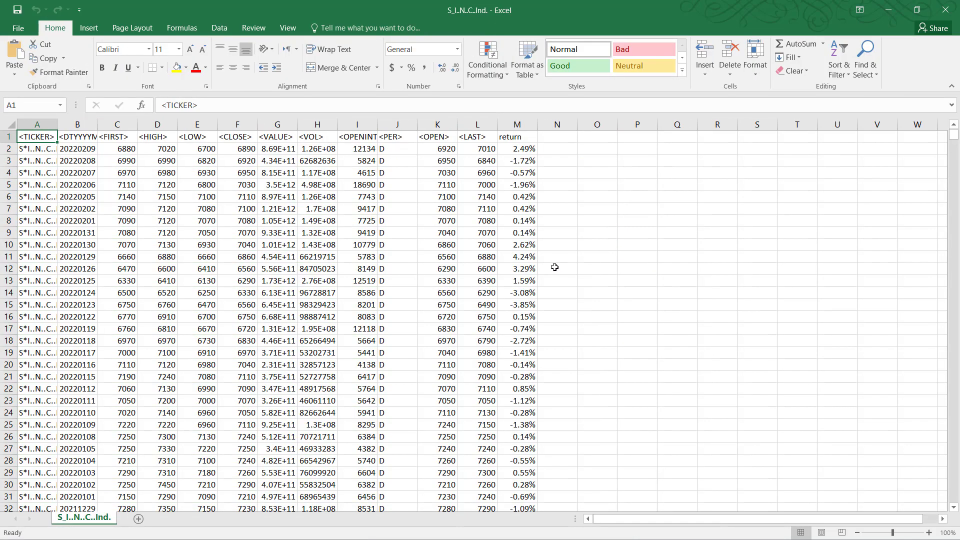
left_click(525, 269)
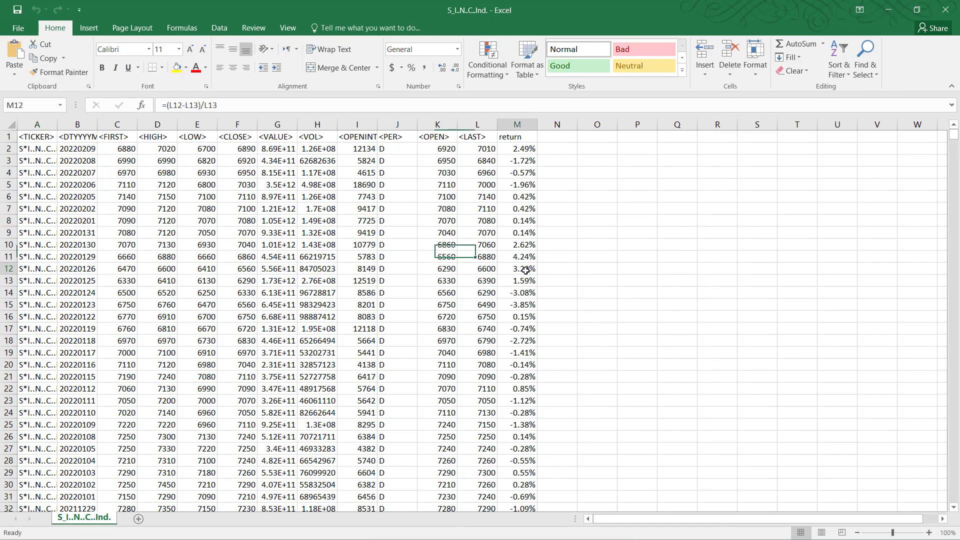
key("ctrl+Down")
key("Delete")
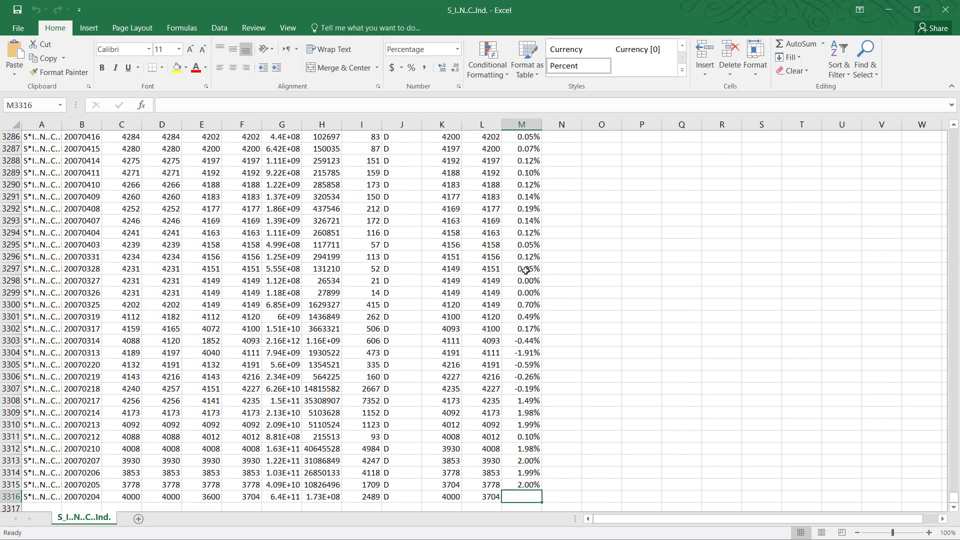
key("ctrl+s")
left_click(947, 10)
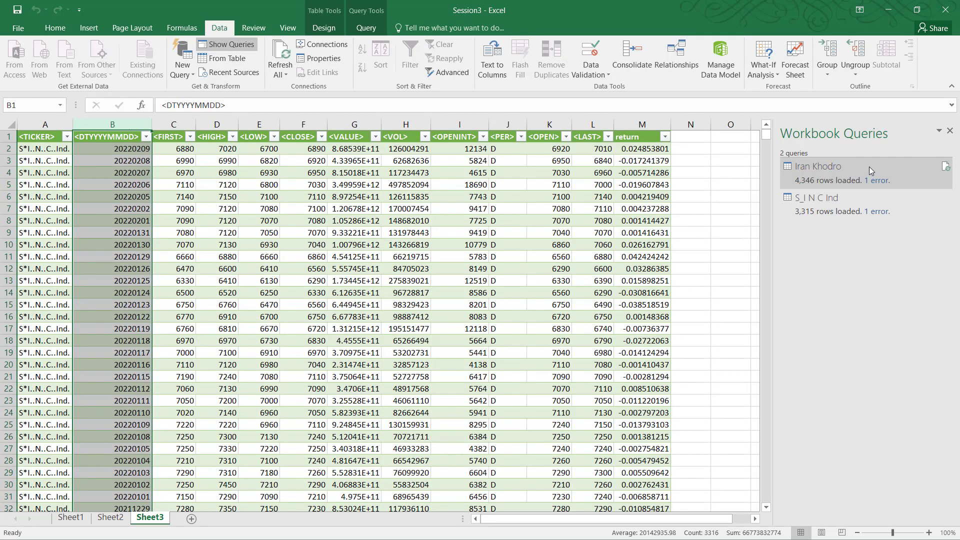
- Refresh the Iran Khodro and S_I N C Ind queries from their corrected source workbooks
mouse_move(950, 168)
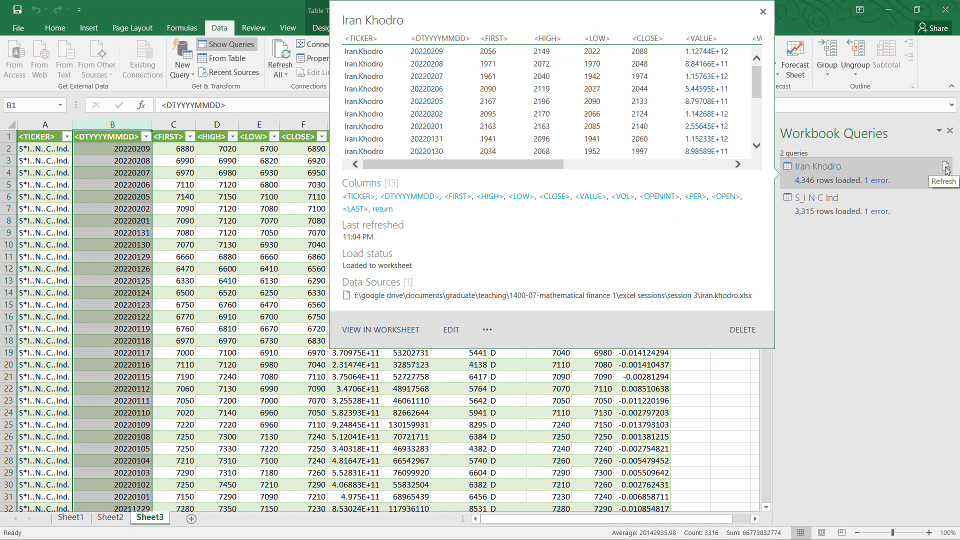
left_click(946, 170)
mouse_move(945, 197)
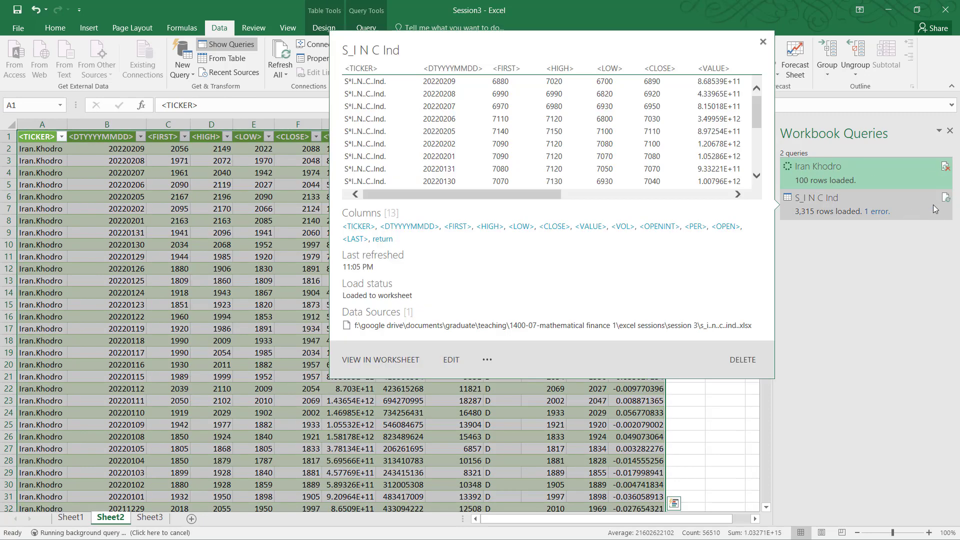
left_click(945, 198)
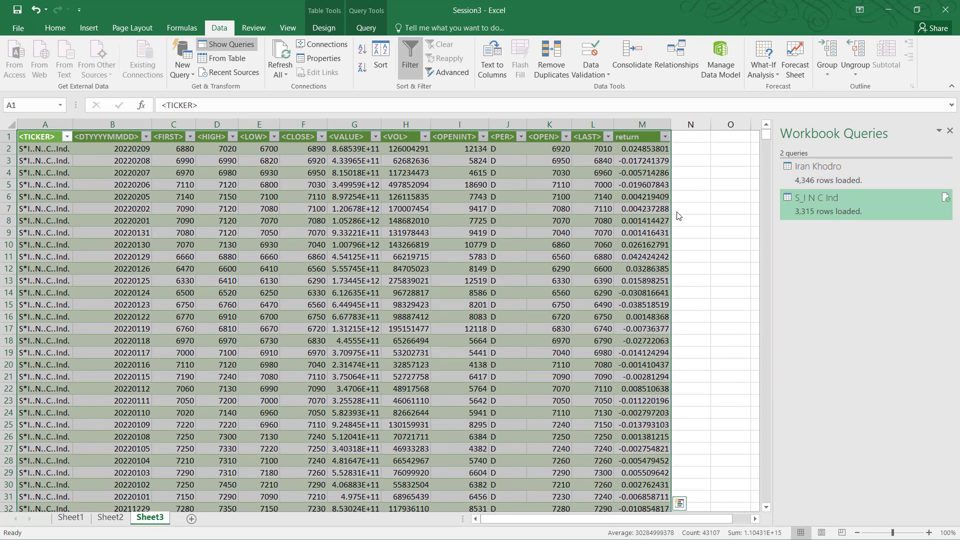
- Merge S_I N C Ind with Iran Khodro on their <DTYYYYMMDD> columns using the Inner (only matching rows) join kind
left_click(182, 69)
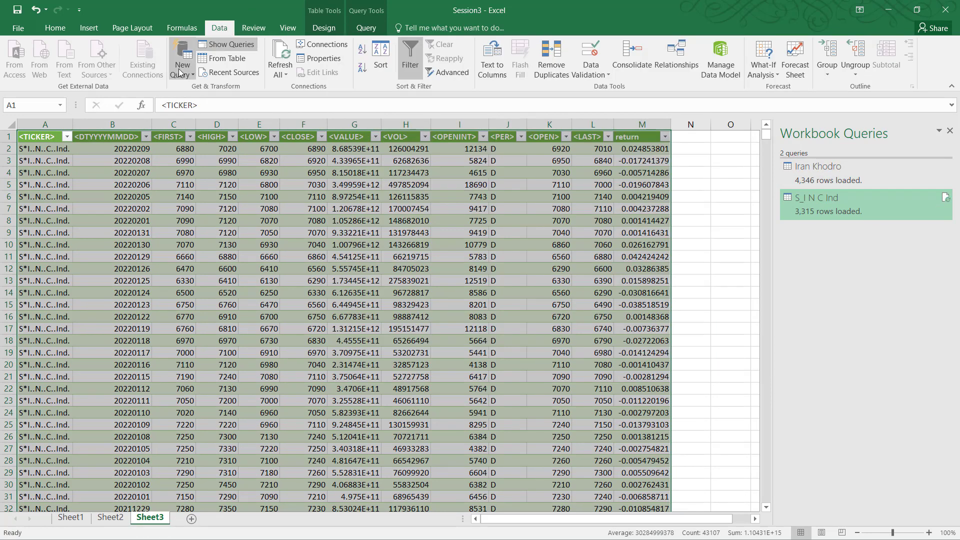
mouse_move(220, 200)
left_click(330, 200)
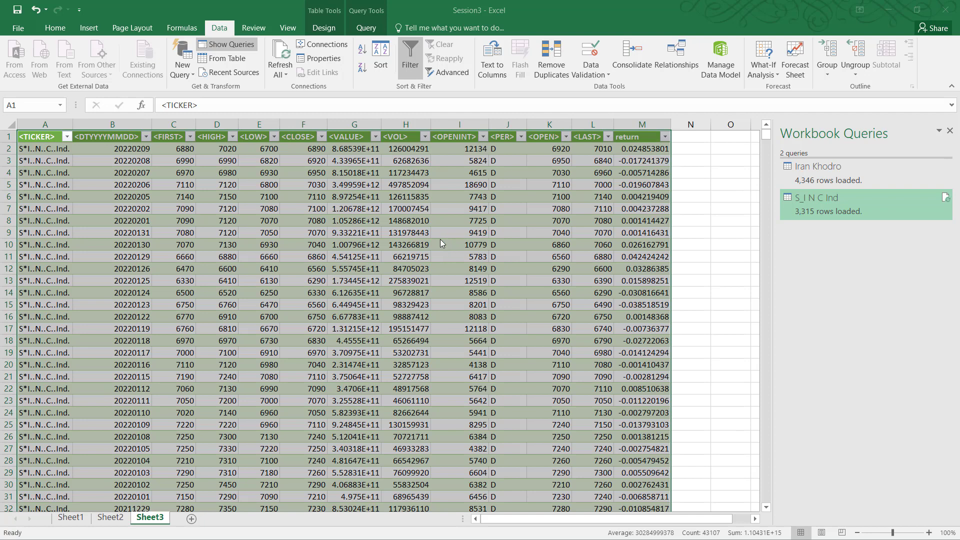
left_click(352, 275)
left_click(323, 290)
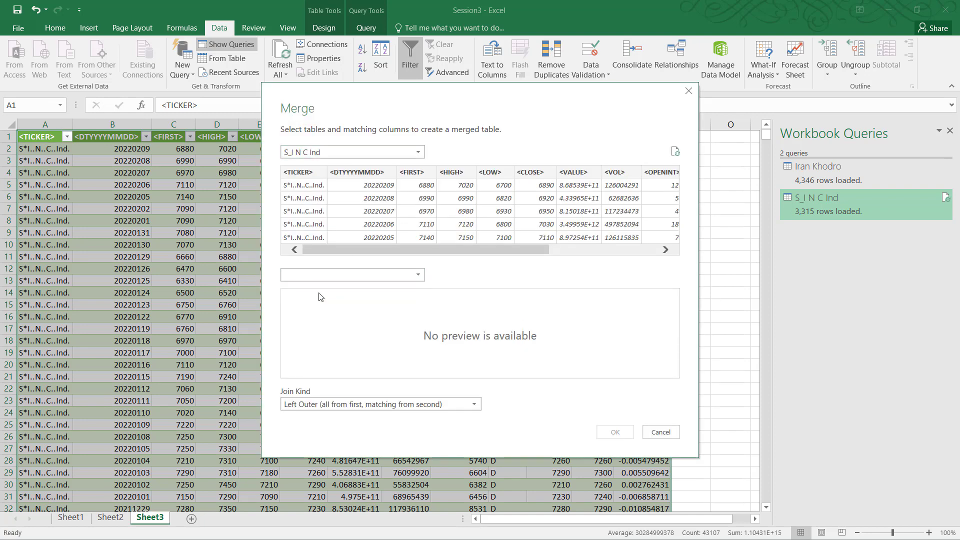
left_click(368, 173)
left_click(372, 295)
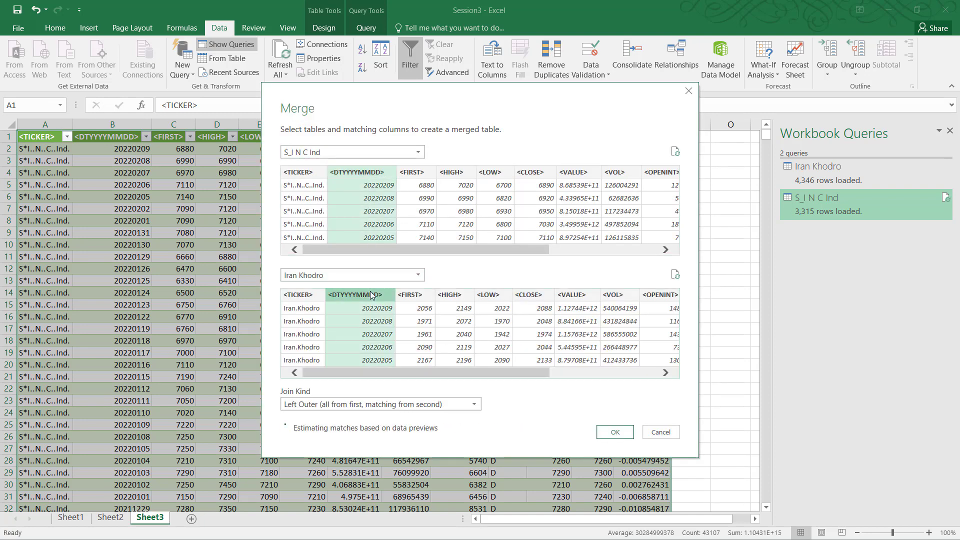
left_click(329, 405)
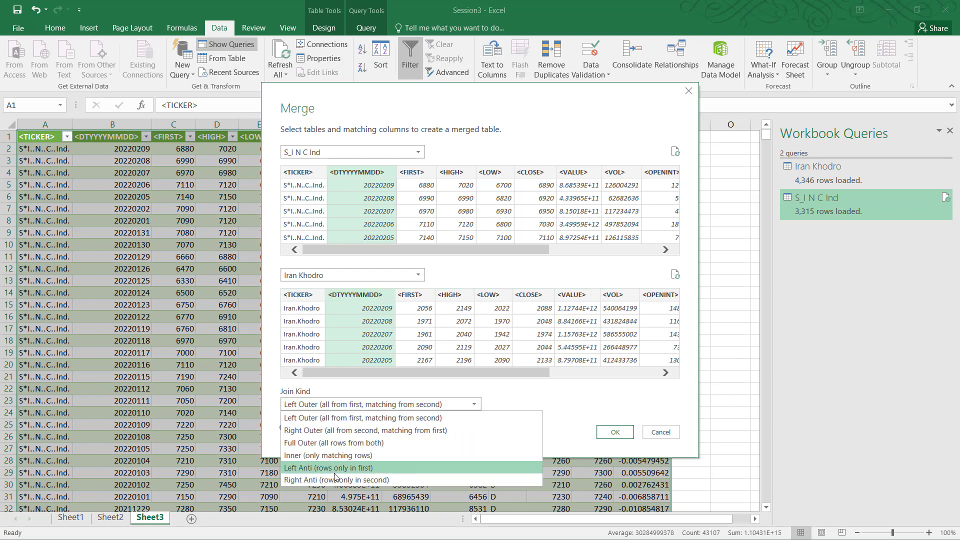
left_click(328, 455)
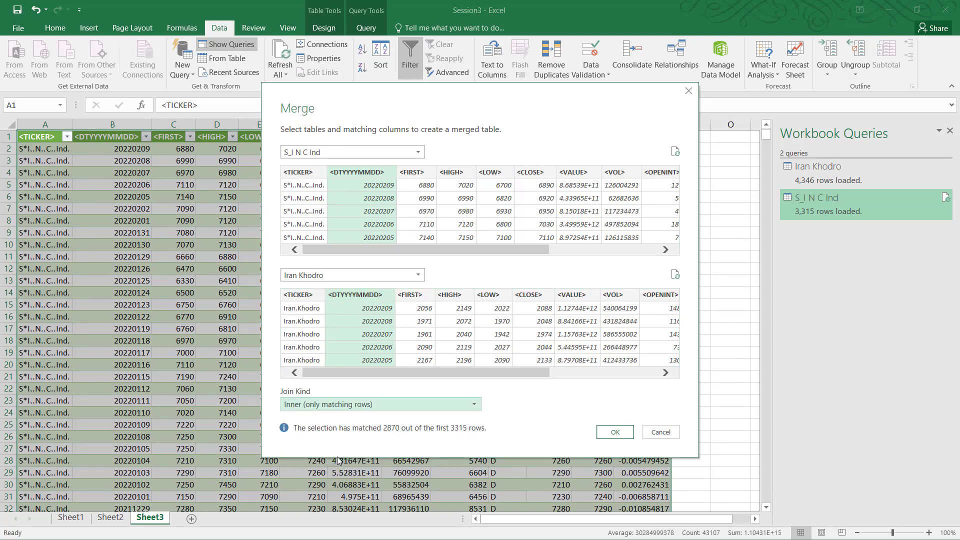
left_click(618, 438)
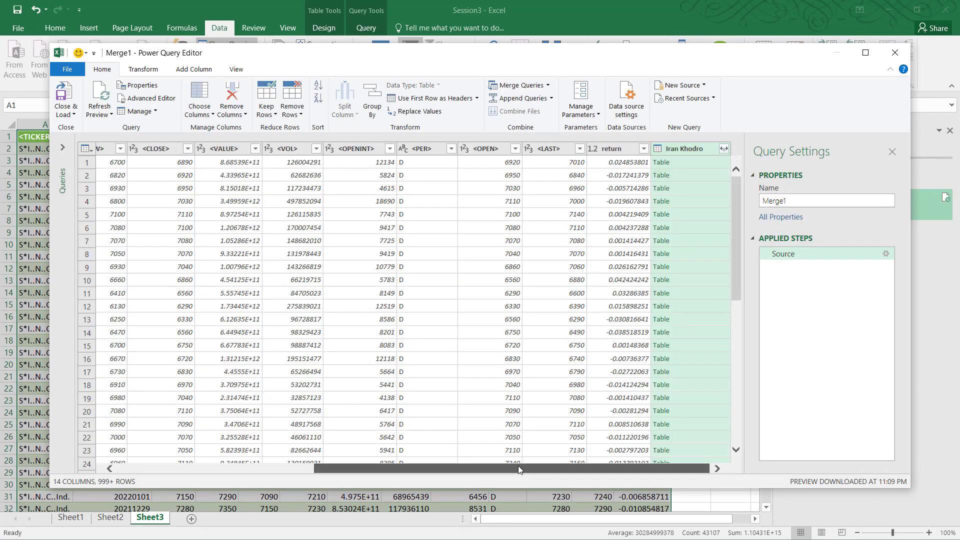
- Expand only the return field of the merged Iran Khodro column with its original name as prefix, and load the query into the workbook
left_click_drag(436, 468, 239, 468)
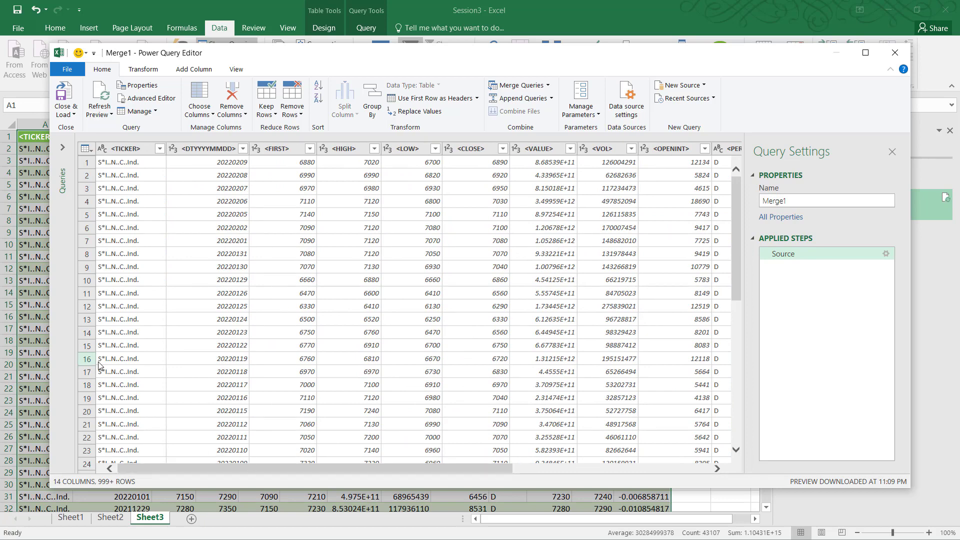
left_click_drag(388, 469, 585, 468)
left_click(689, 303)
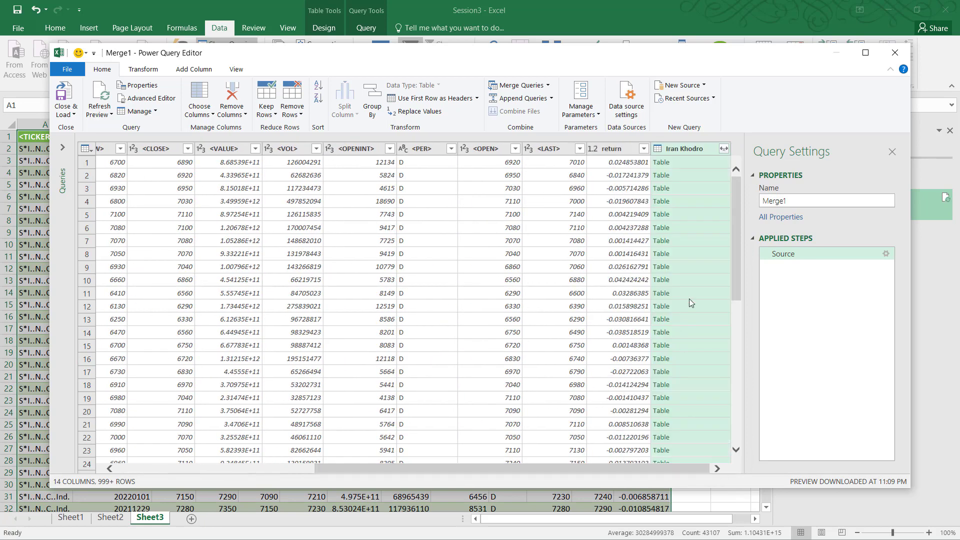
left_click(723, 149)
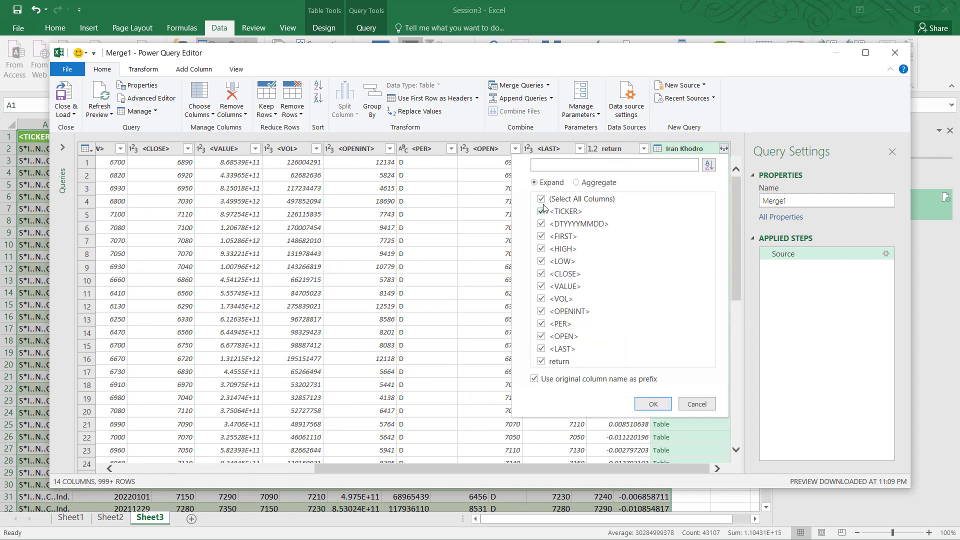
left_click(541, 199)
left_click(549, 361)
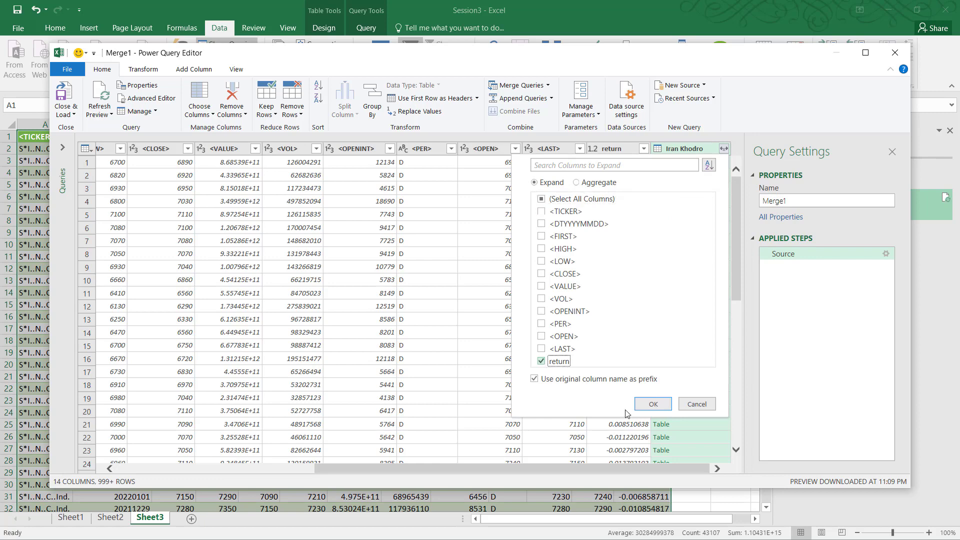
left_click(665, 406)
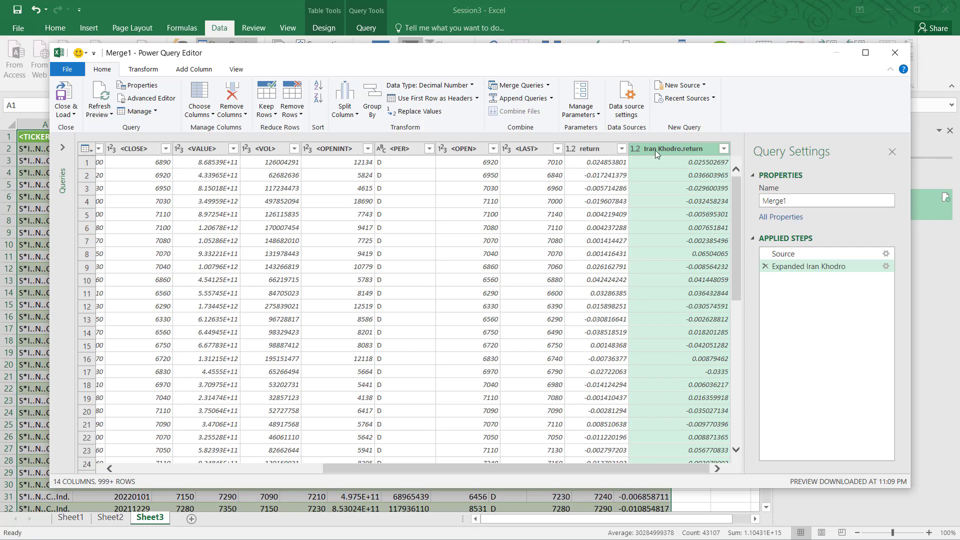
left_click(75, 92)
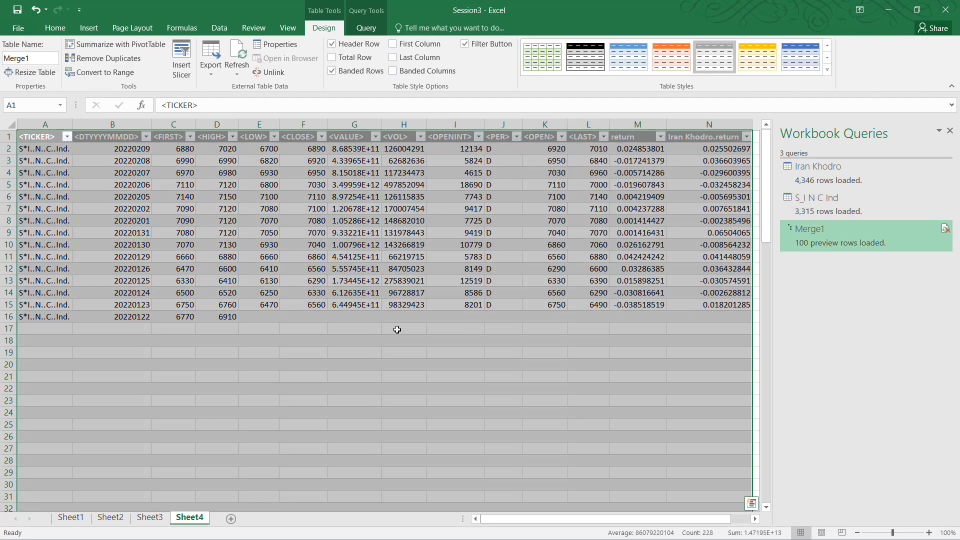
left_click(560, 210)
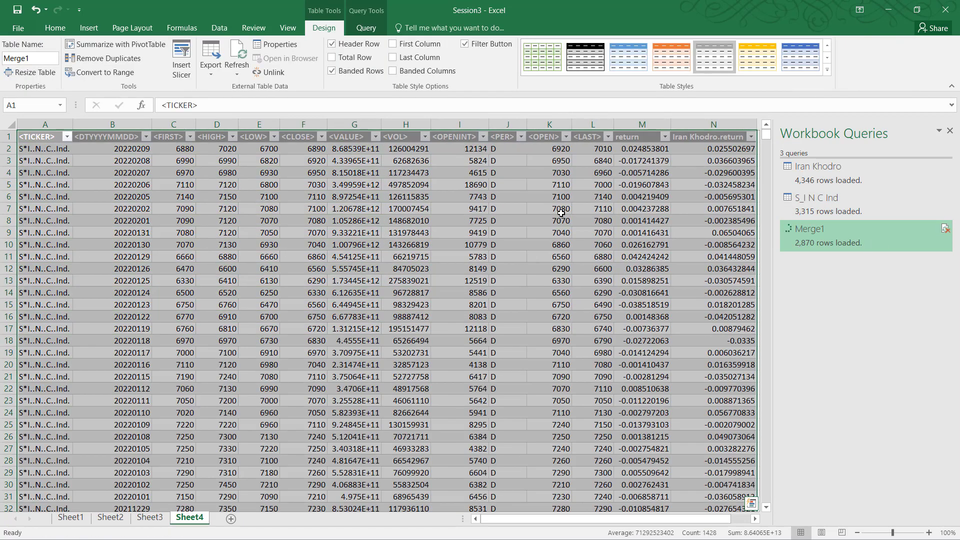
- Hide columns C to L (<FIRST> through <LAST>) of the merged table on Sheet4
left_click_drag(593, 132, 169, 132)
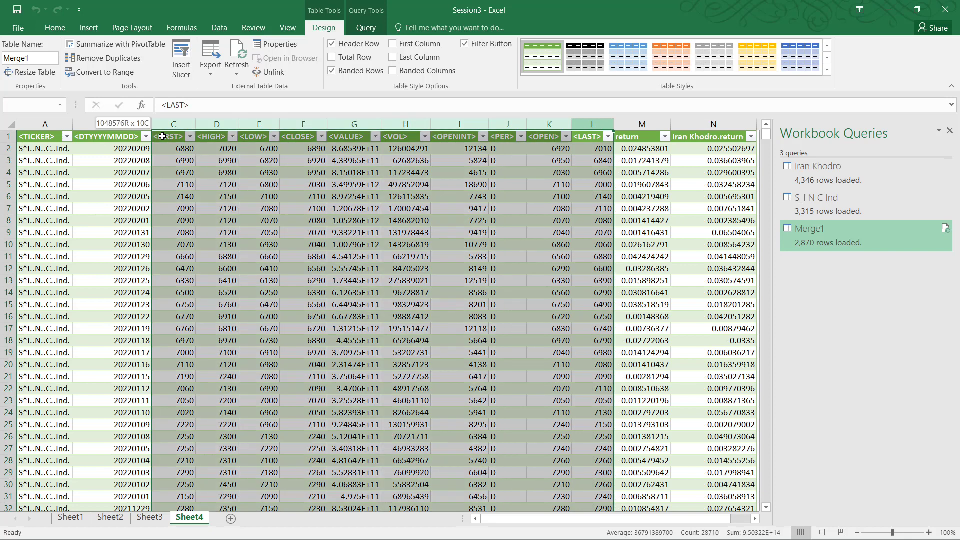
right_click(170, 124)
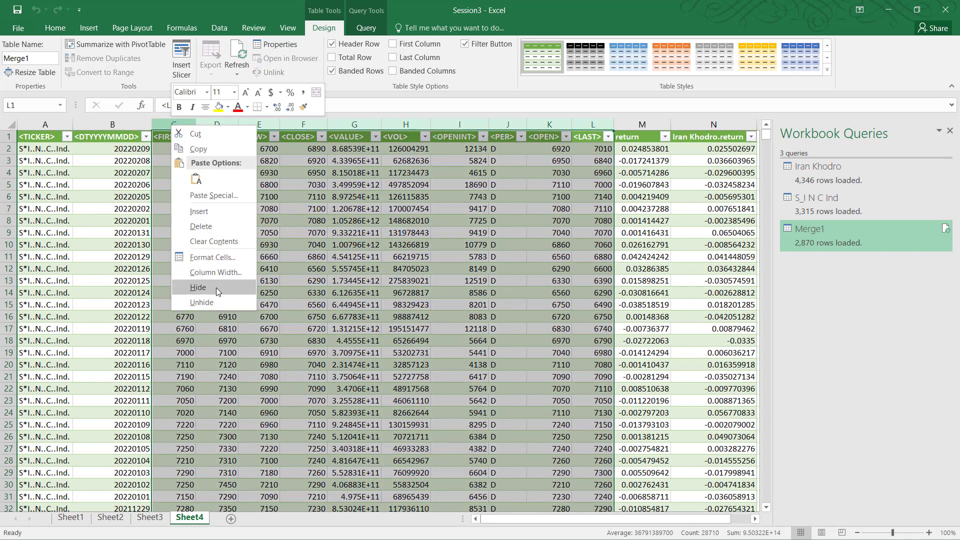
left_click(216, 287)
left_click(185, 133)
left_click(174, 137)
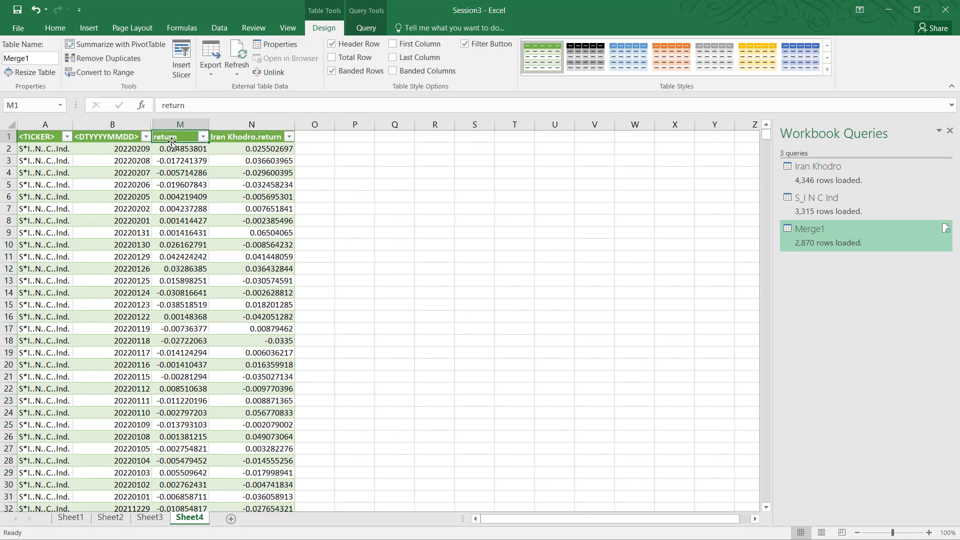
left_click(227, 137)
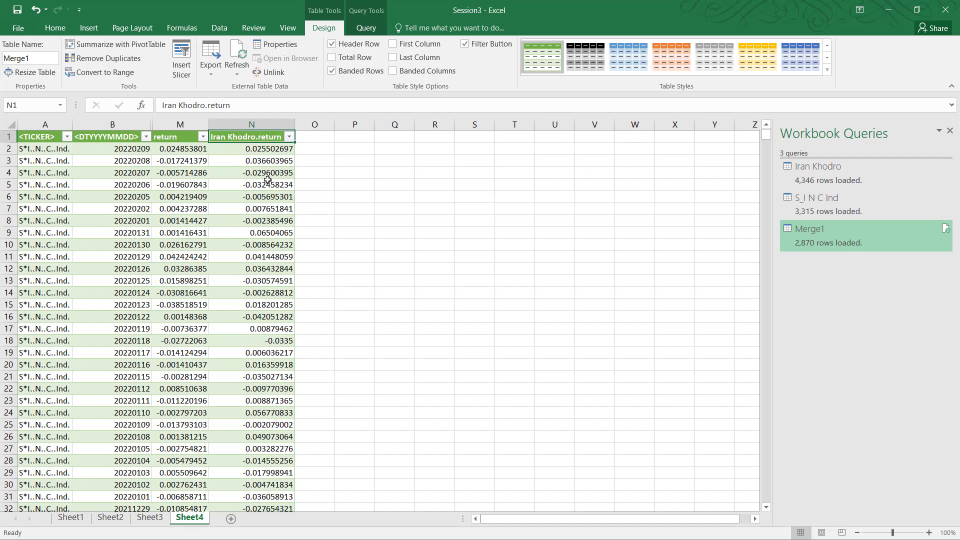
left_click(122, 124)
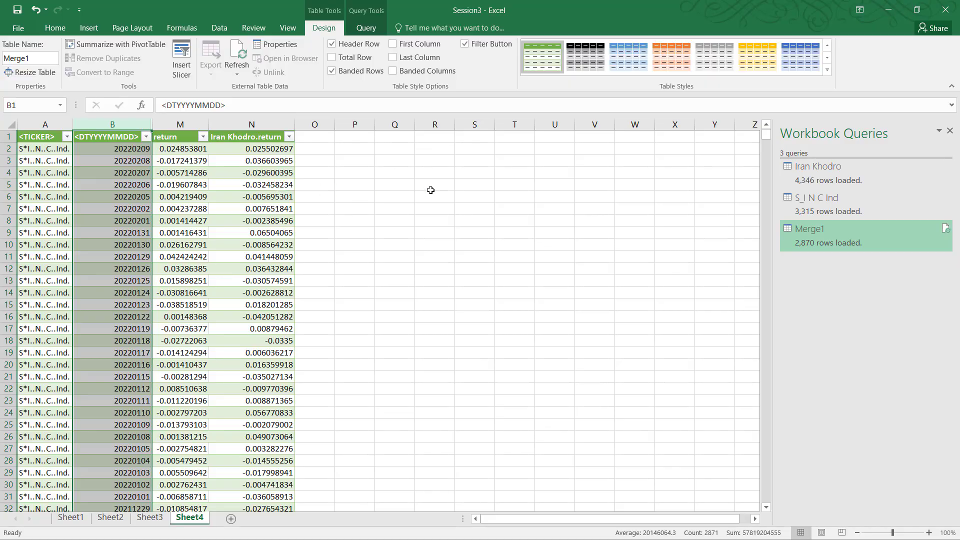
- Switch to the TSETMC site in Chrome and open its advanced market watch page
key("alt+Tab")
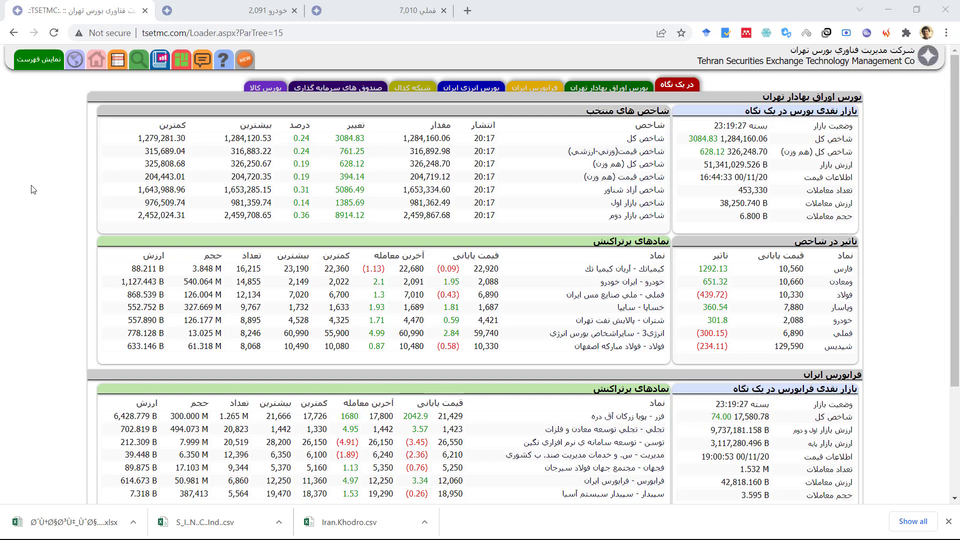
left_click(116, 68)
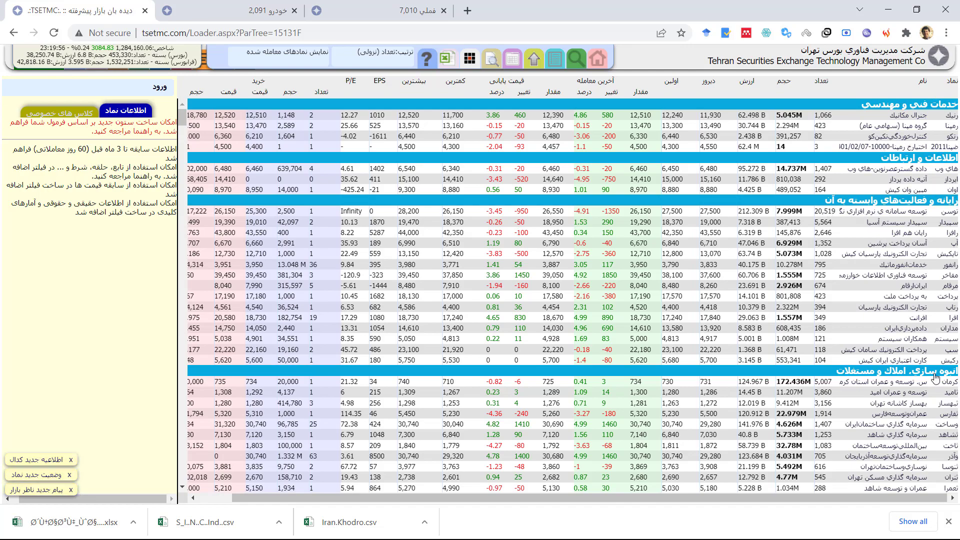
- Look through the market watch listing of traded symbols across the different industry groups and funds
scroll(930, 382, "down", 15)
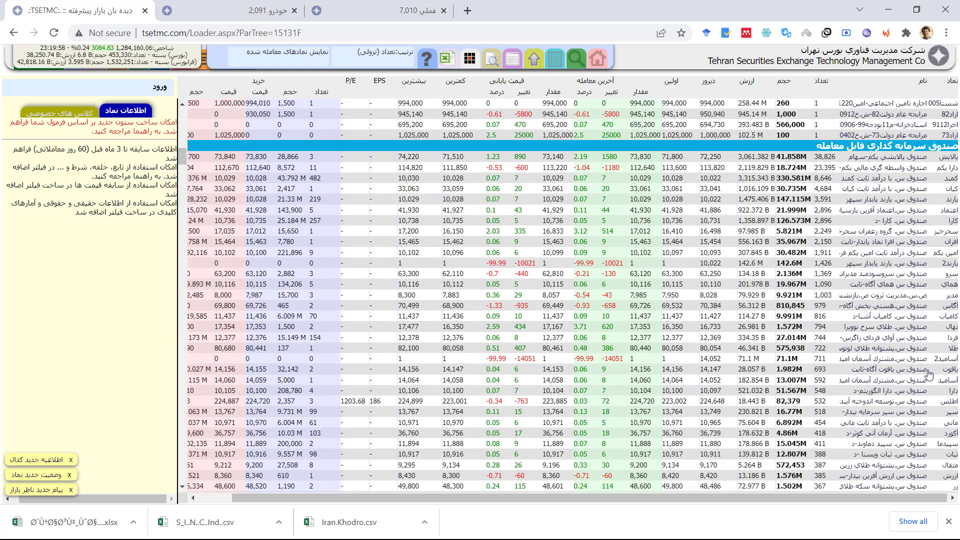
scroll(902, 234, "up", 3)
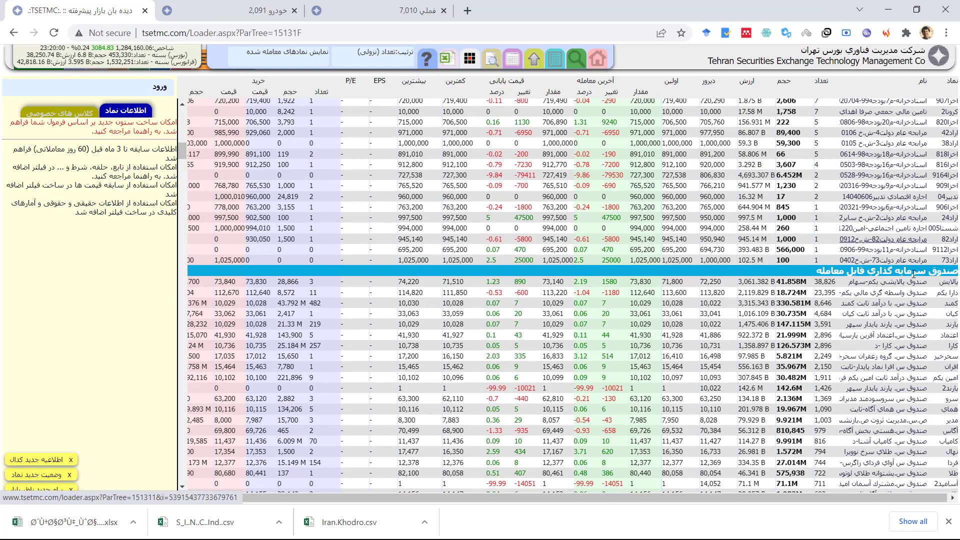
scroll(914, 275, "up", 9)
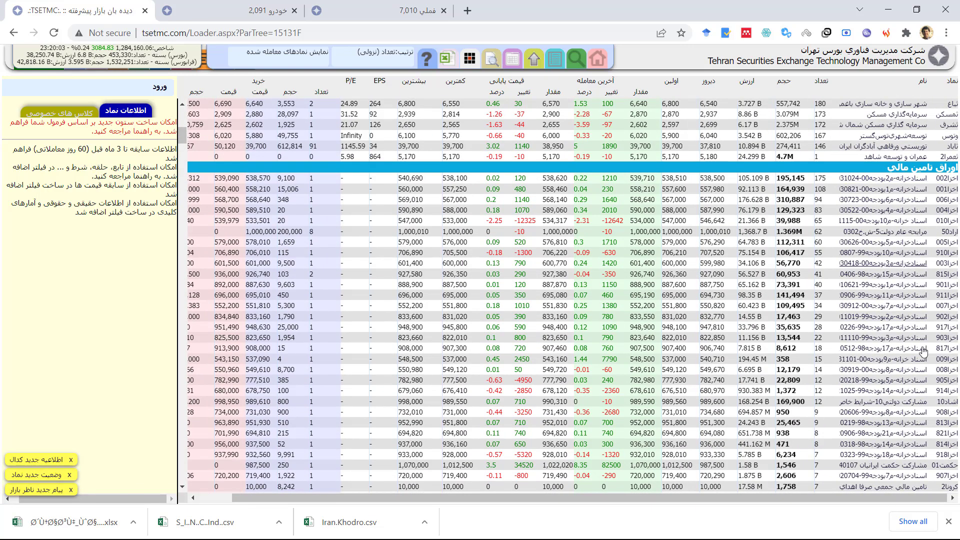
scroll(923, 353, "down", 8)
scroll(924, 352, "down", 10)
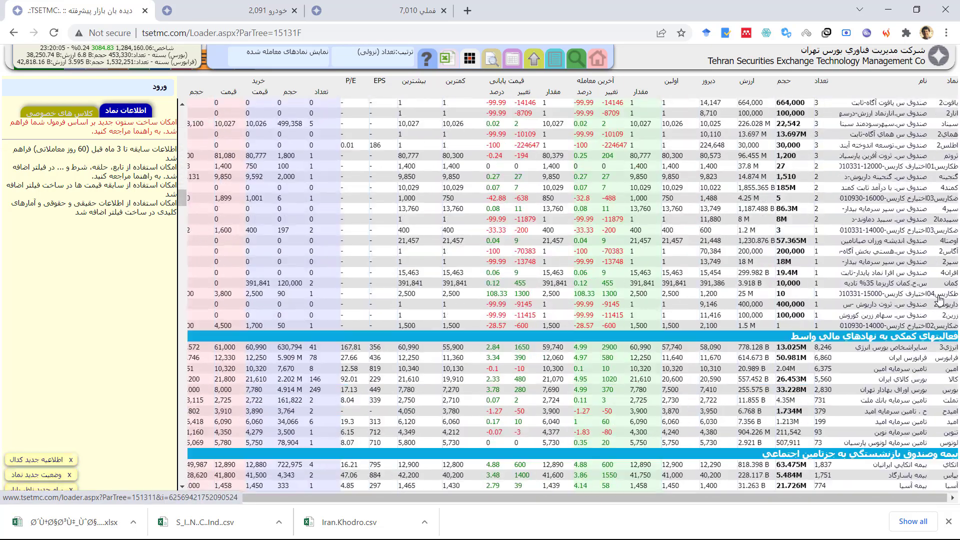
scroll(940, 299, "down", 10)
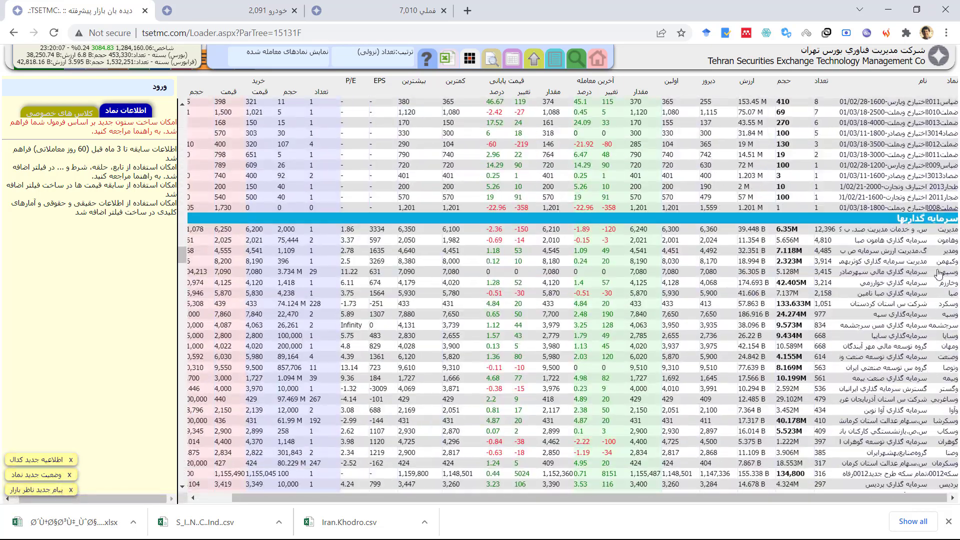
scroll(743, 280, "down", 15)
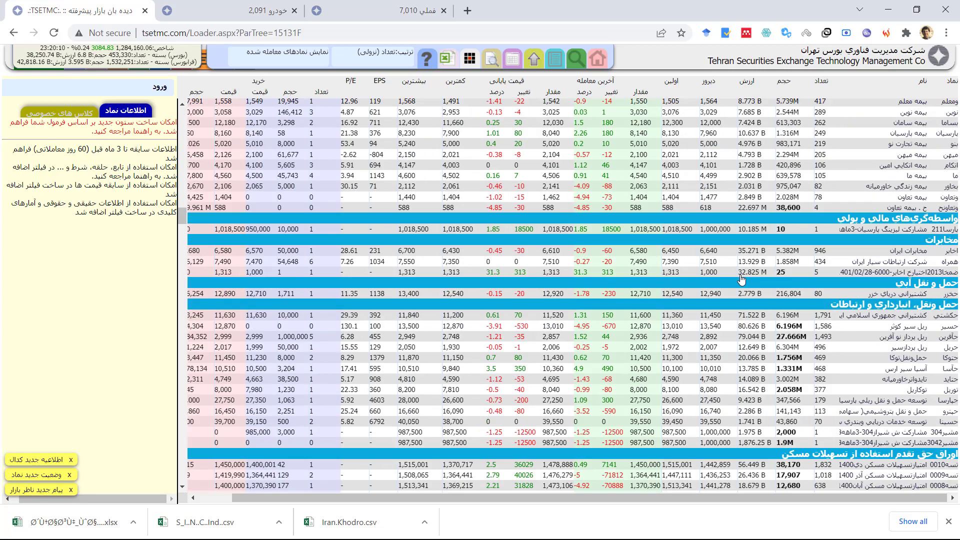
scroll(742, 280, "down", 15)
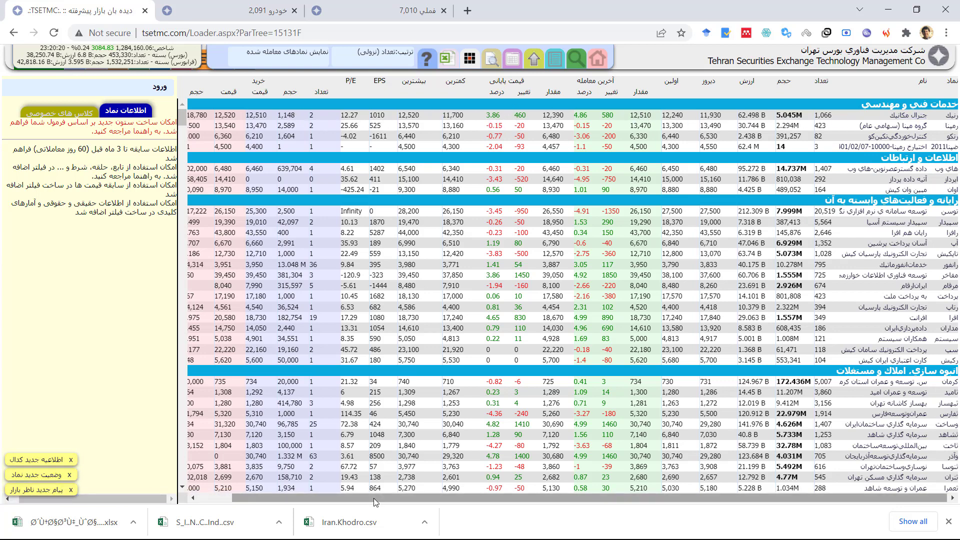
mouse_move(324, 494)
left_mouse_down()
mouse_move(281, 497)
mouse_move(315, 495)
left_mouse_up()
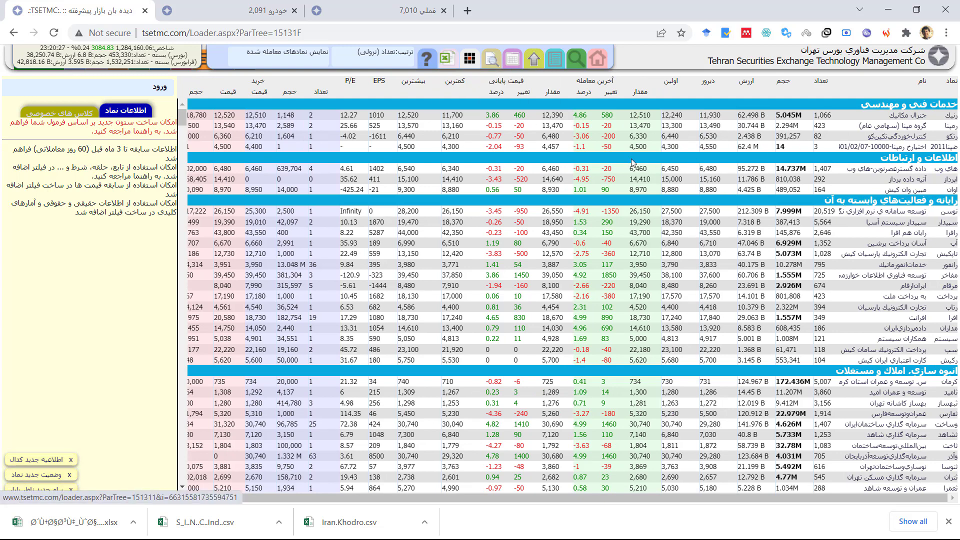
left_click(446, 61)
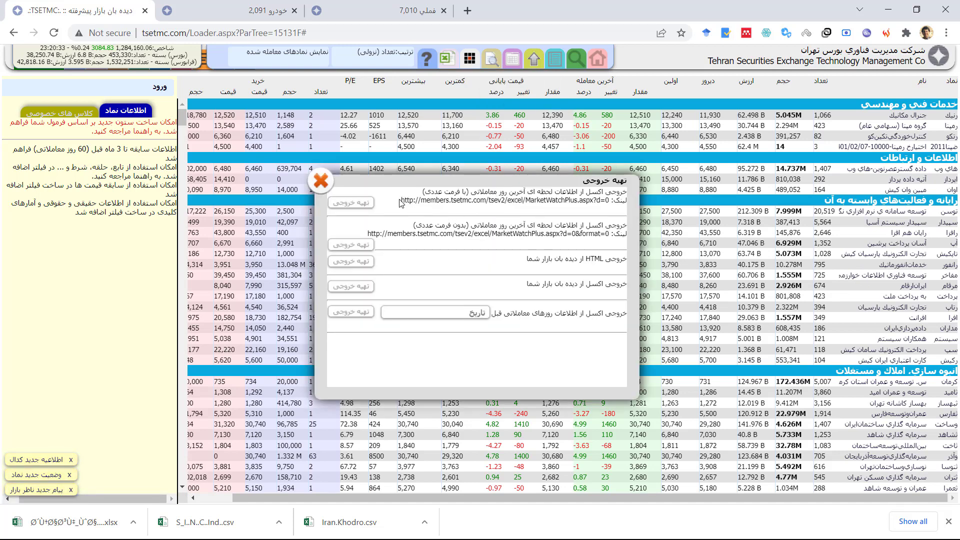
left_click_drag(406, 200, 609, 202)
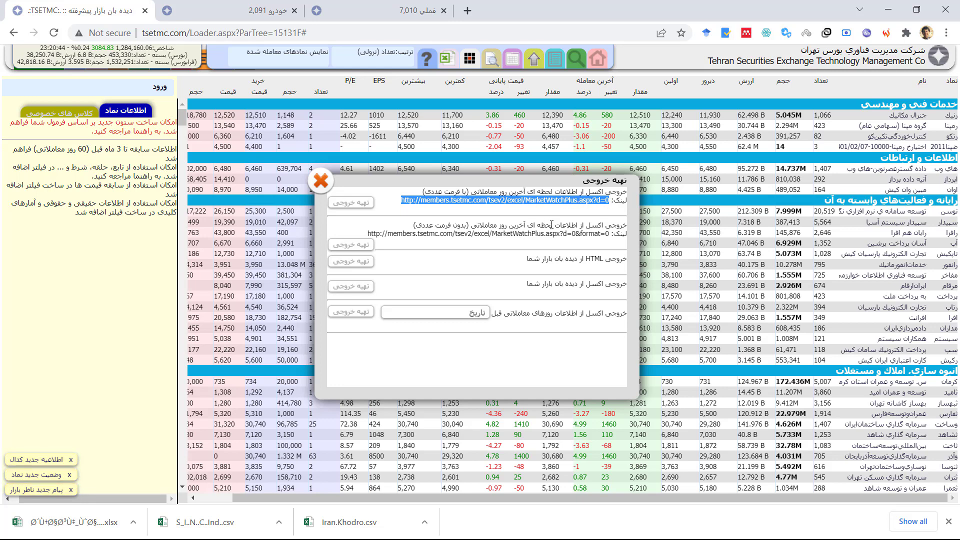
key("alt+Tab")
key("alt+Tab")
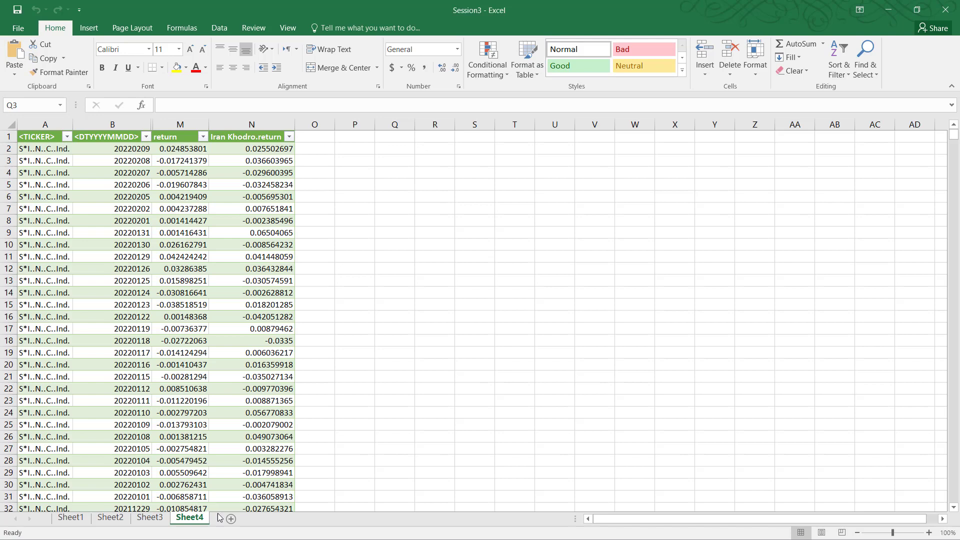
left_click(231, 519)
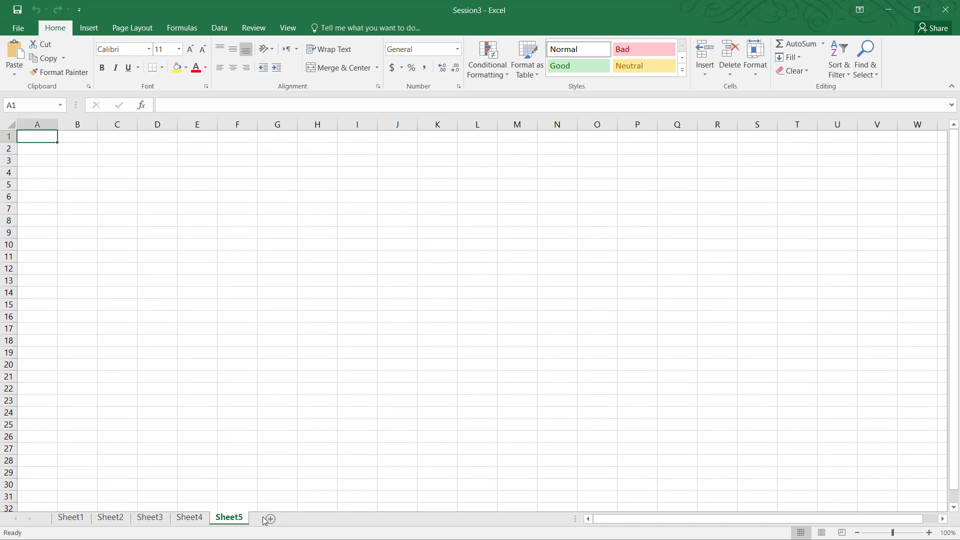
left_click(221, 29)
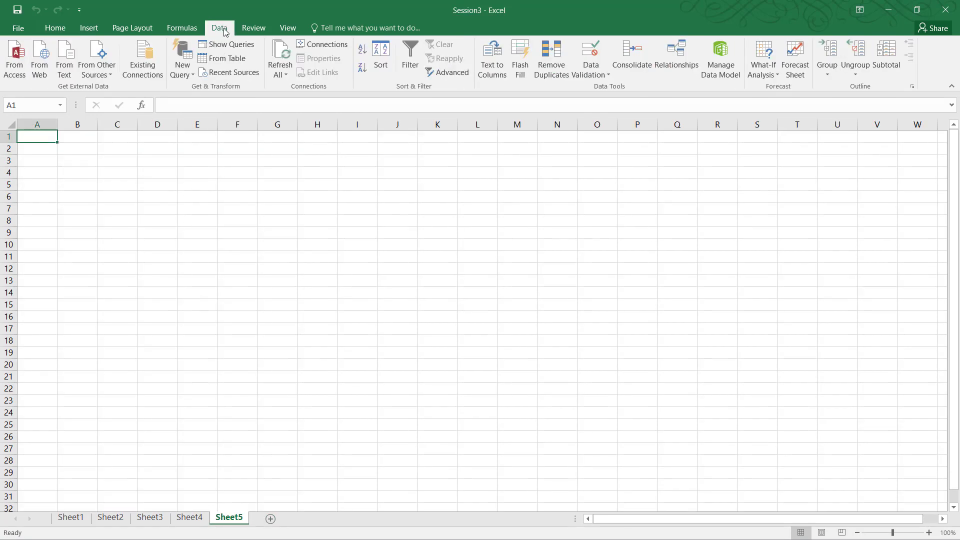
left_click(105, 76)
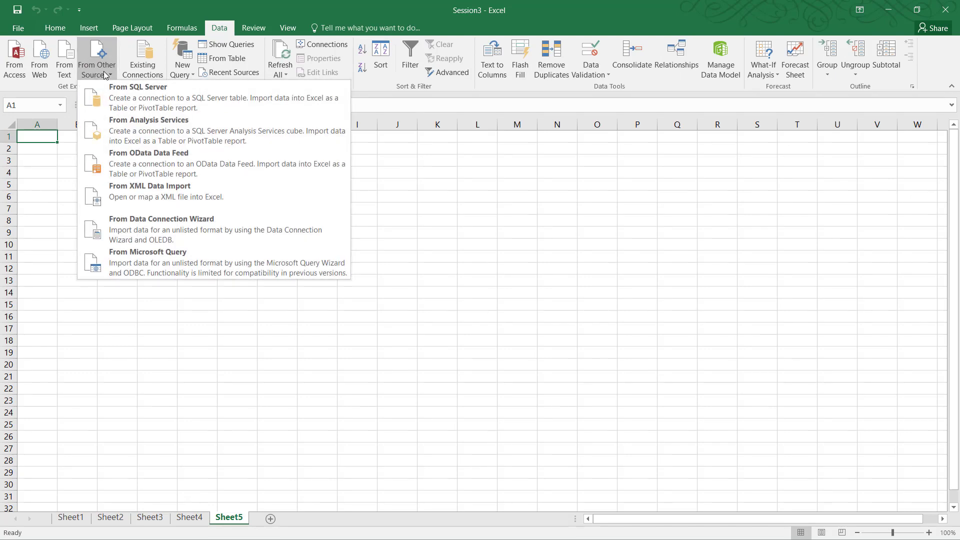
left_click(171, 199)
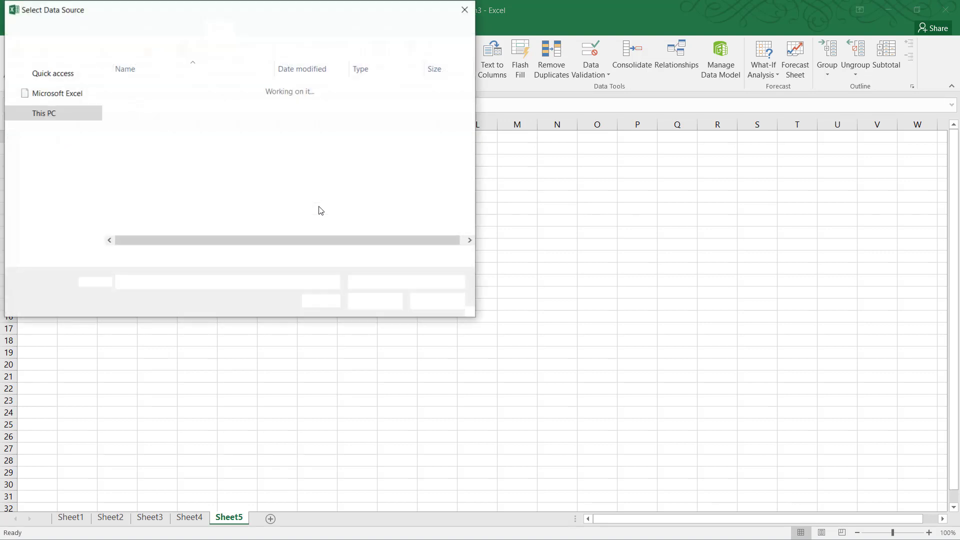
key("ctrl+v")
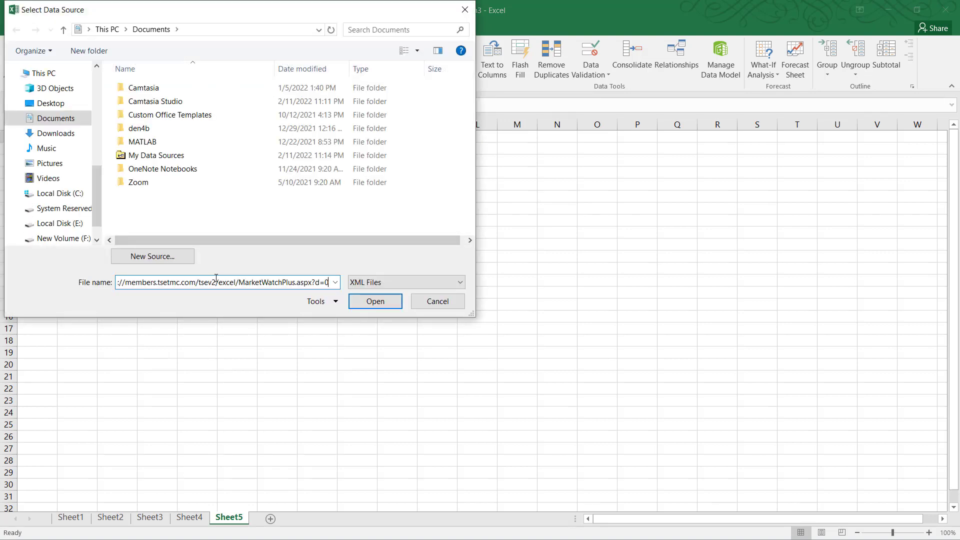
left_click(376, 302)
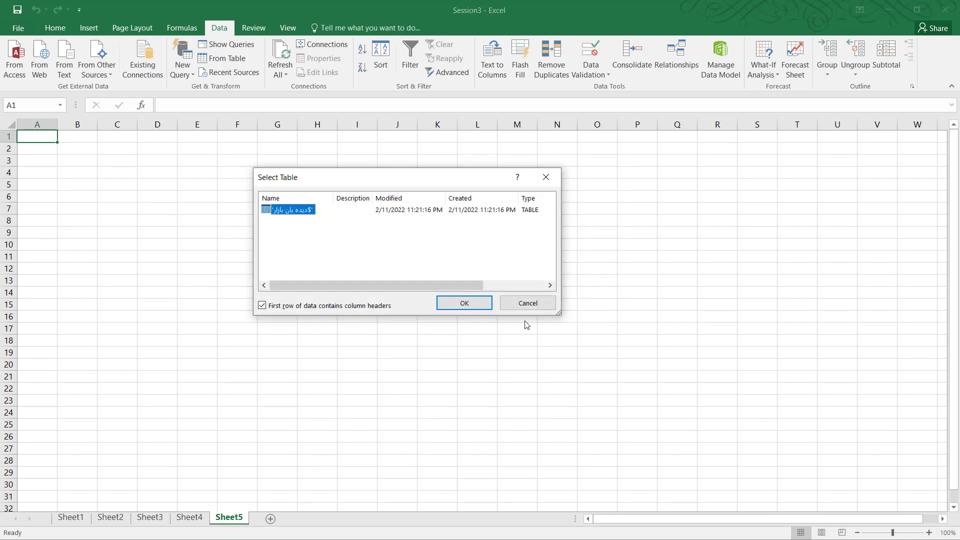
- Import the market watch table, with its first row as column headers, as a table at cell A1 of the existing sheet
left_click(464, 305)
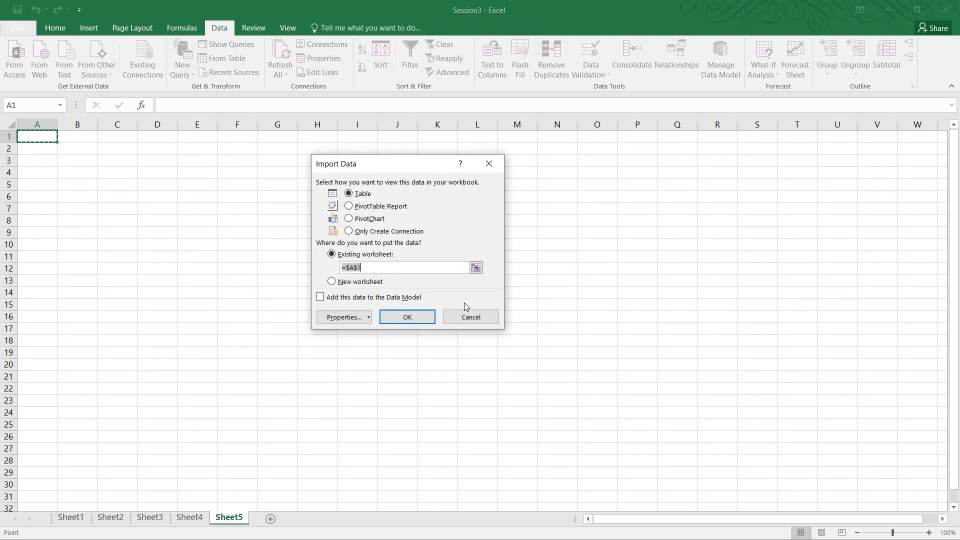
left_click(425, 322)
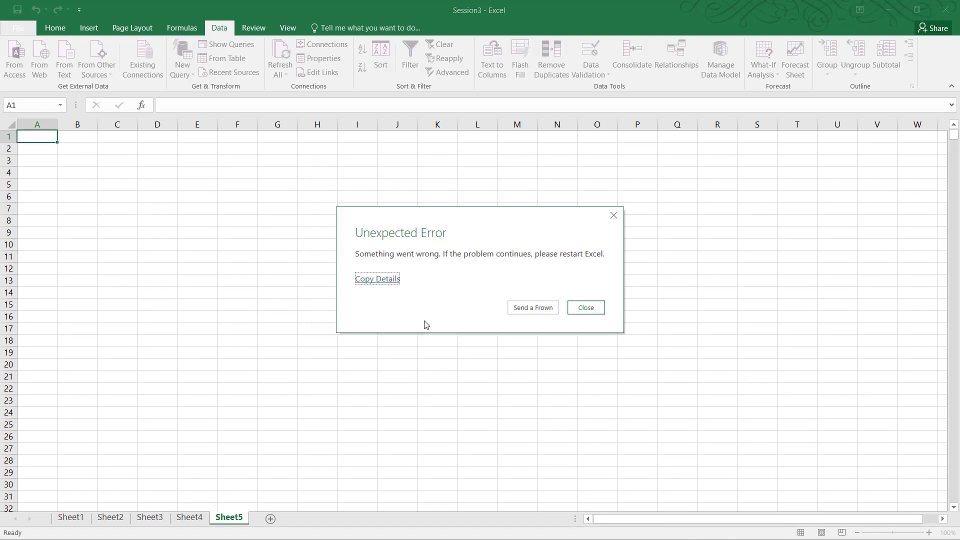
left_click(586, 308)
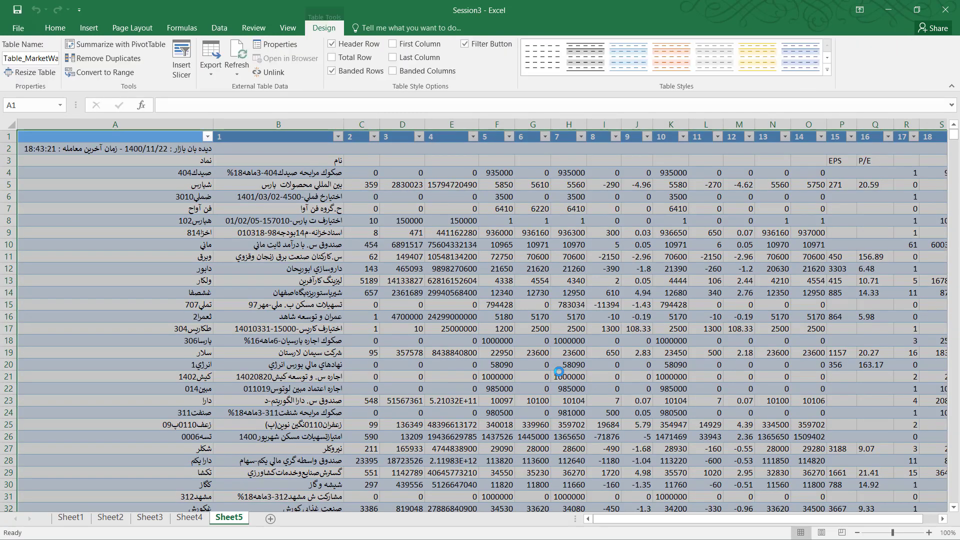
- Examine the imported market watch table on Sheet5: symbols, names, the row 3 headers, the columns further along and the rows below
left_click(443, 305)
left_click_drag(658, 522, 622, 524)
left_click_drag(194, 175, 179, 329)
left_click_drag(298, 173, 328, 294)
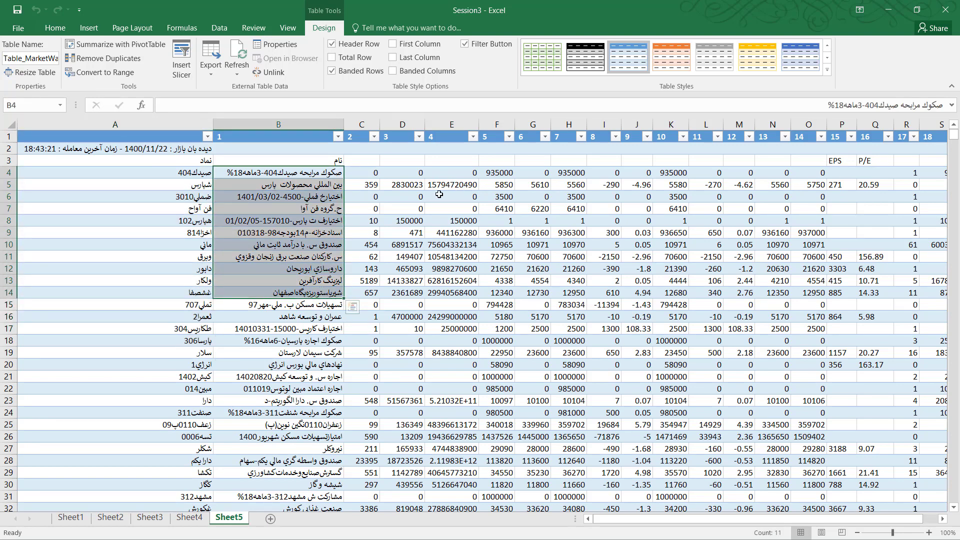
left_click_drag(373, 159, 805, 159)
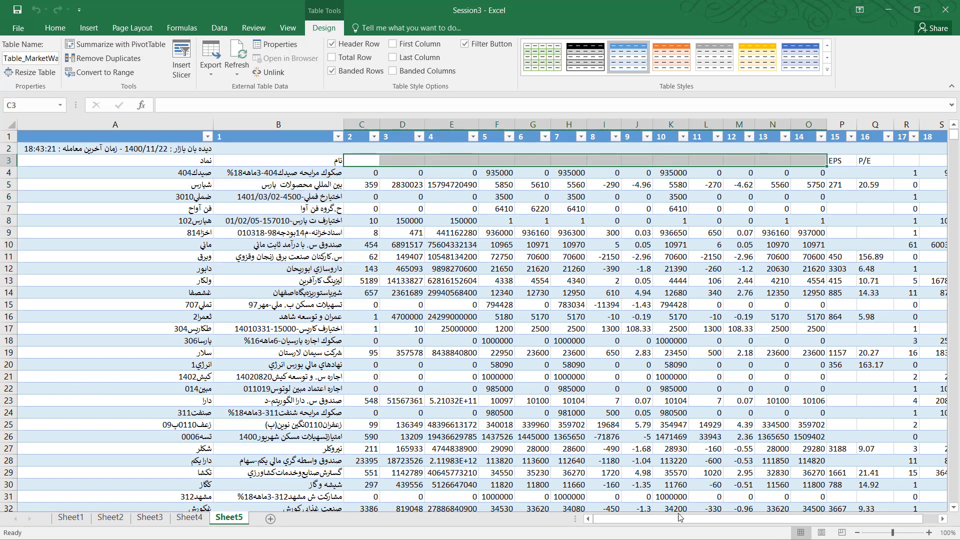
left_click_drag(679, 516, 763, 503)
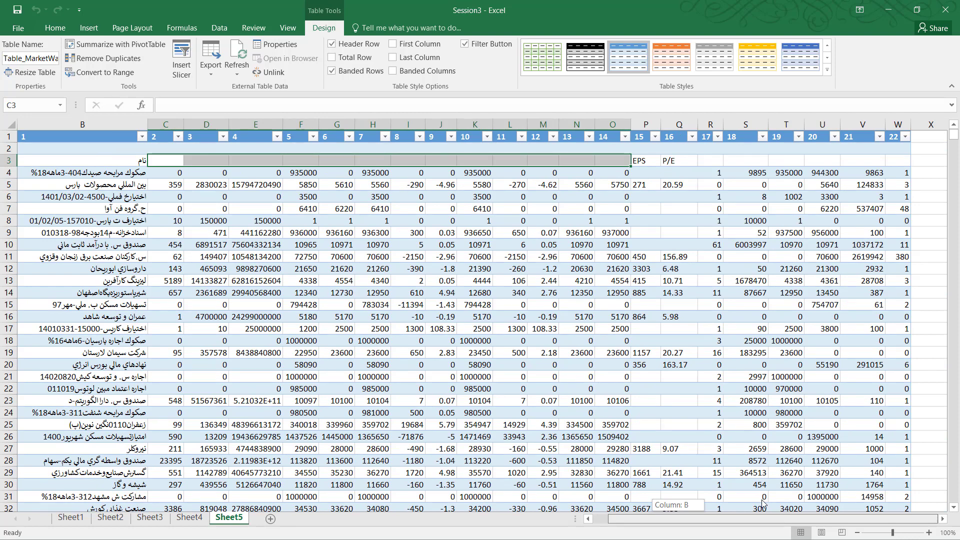
left_click_drag(762, 502, 698, 513)
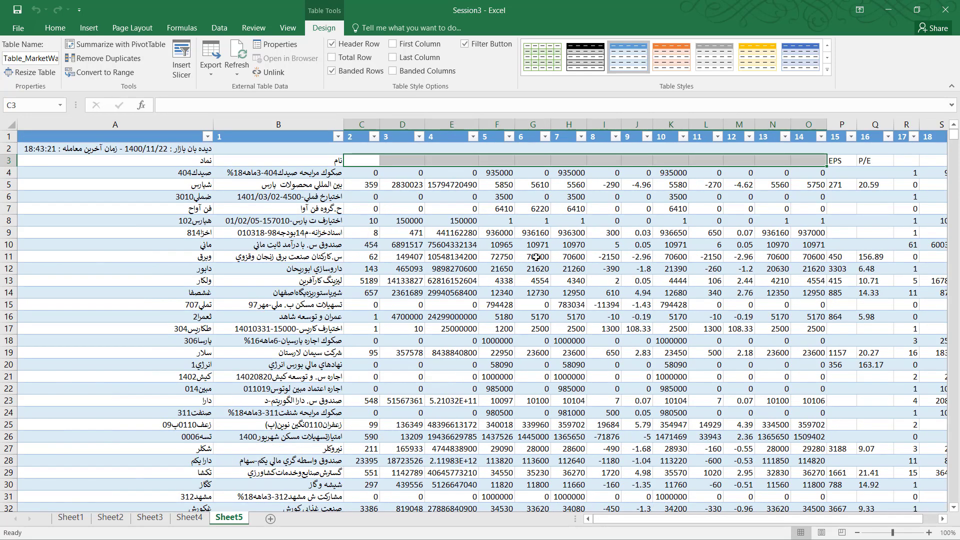
scroll(659, 334, "down", 20)
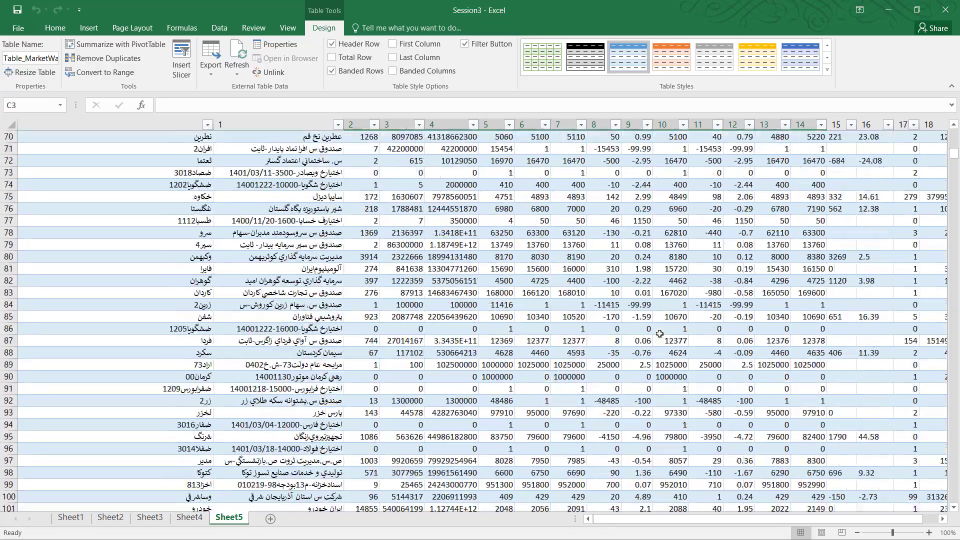
scroll(661, 334, "down", 7)
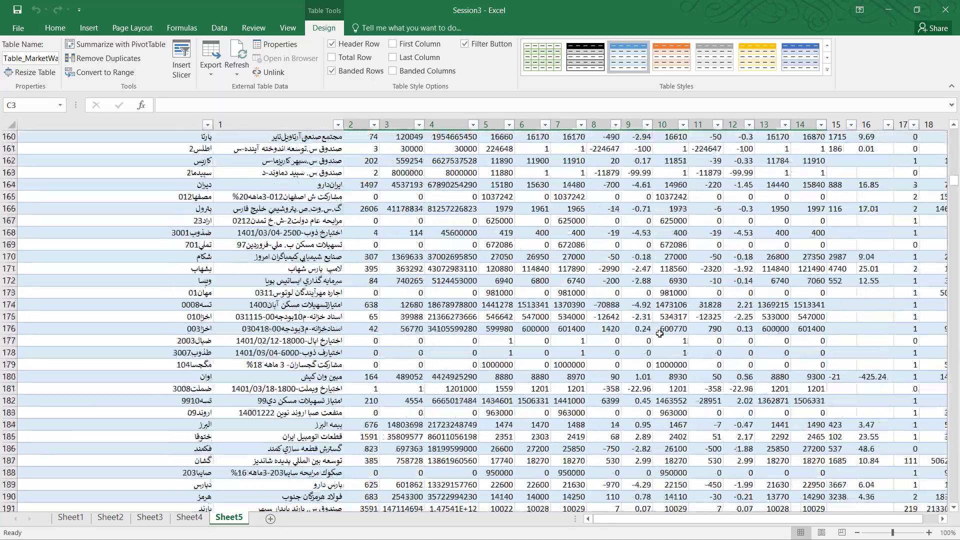
scroll(660, 334, "up", 20)
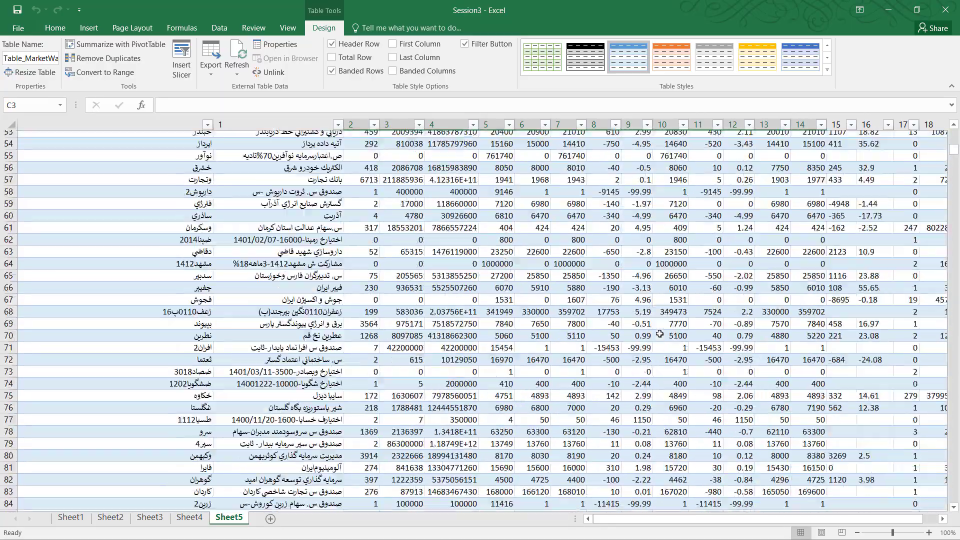
scroll(660, 334, "up", 7)
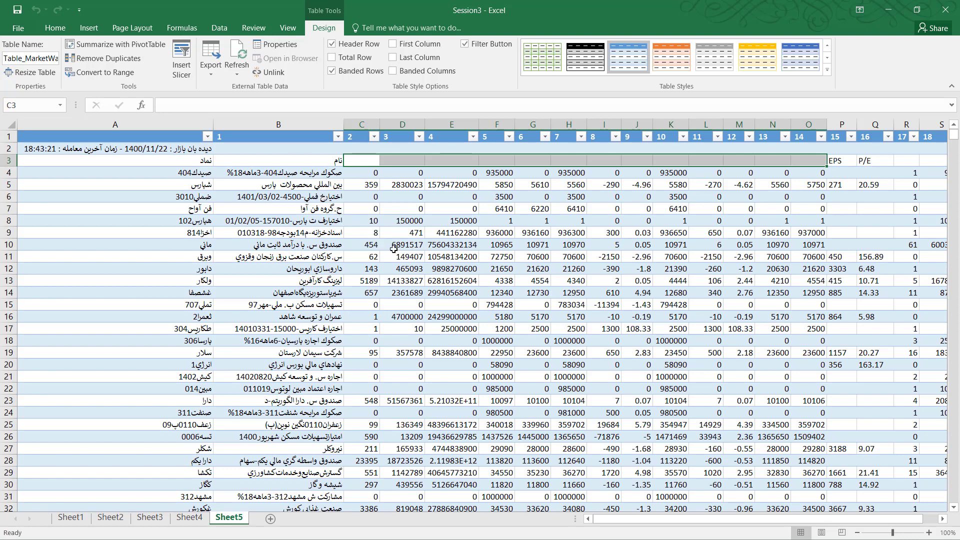
key("alt+Tab")
key("alt+shift+Tab")
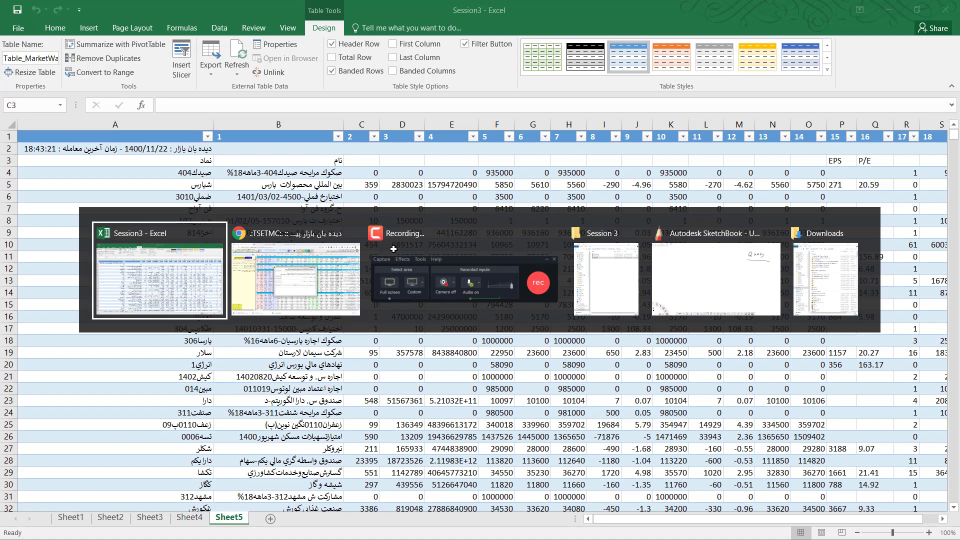